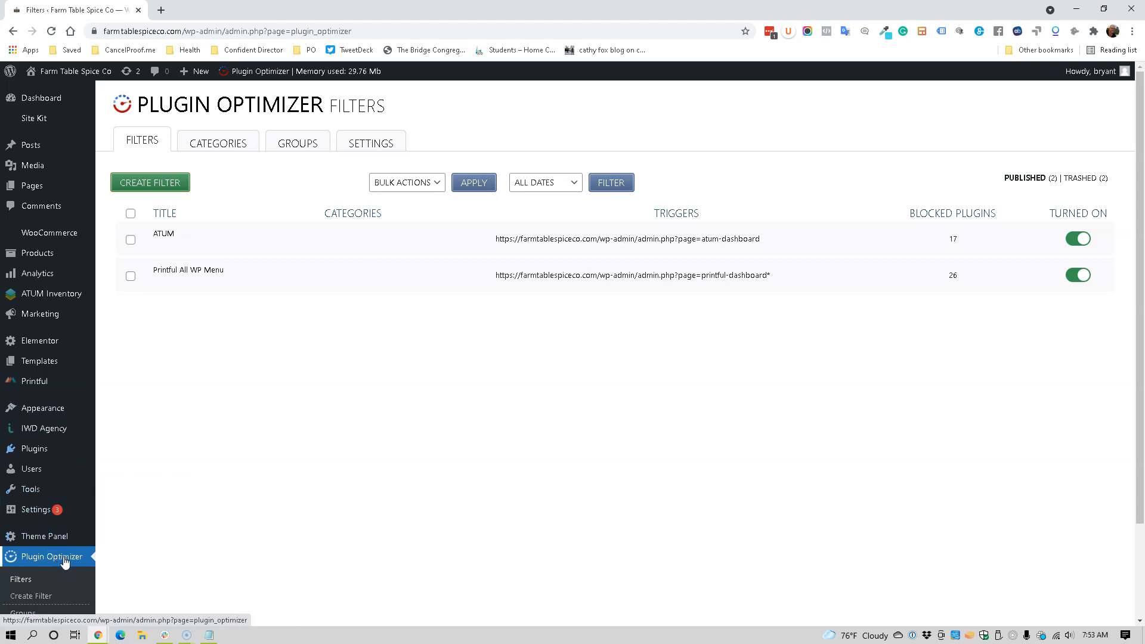
Step: Switch to Notepad and review the block of Pages admin URLs at the start of PO Filter URLS.txt
click(15, 579)
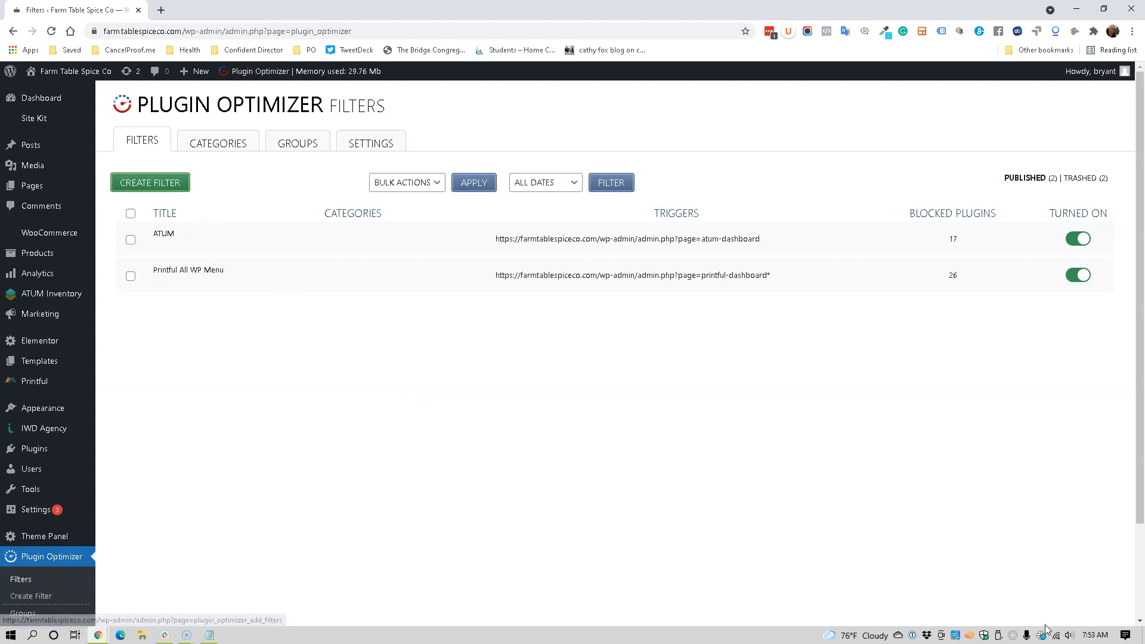
key(alt+Tab)
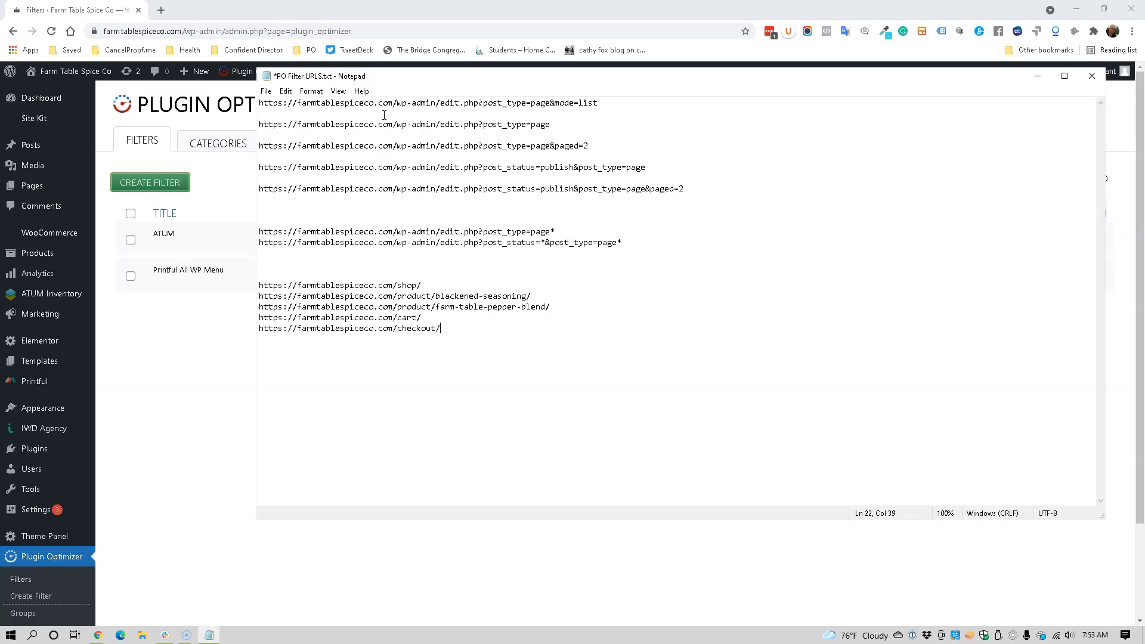
drag(260, 104, 699, 189)
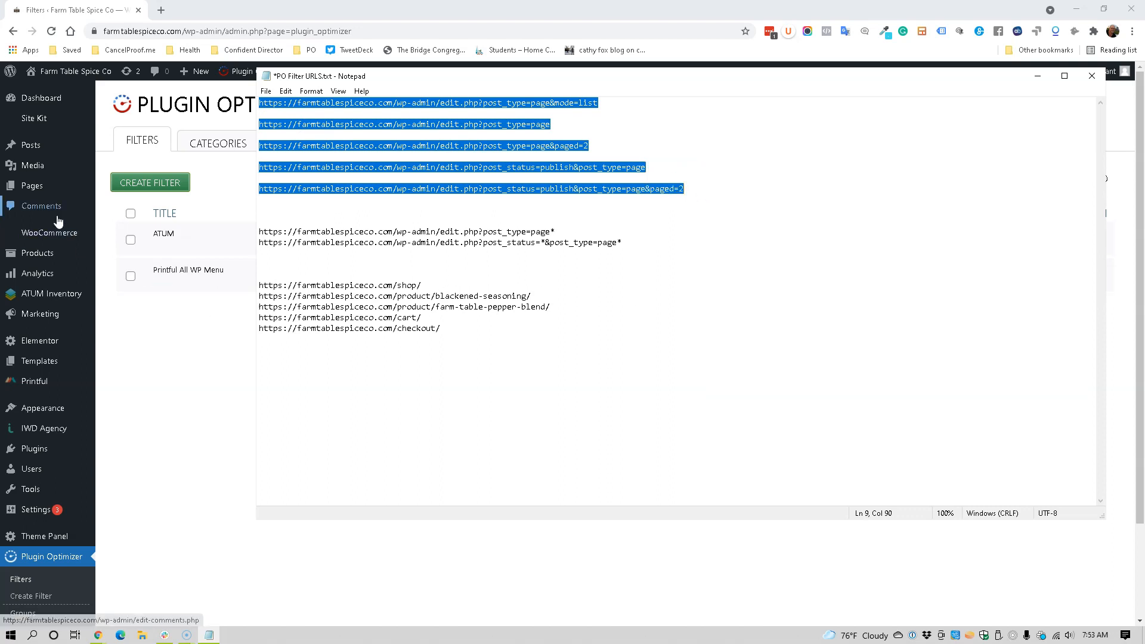
mouse_move(47, 195)
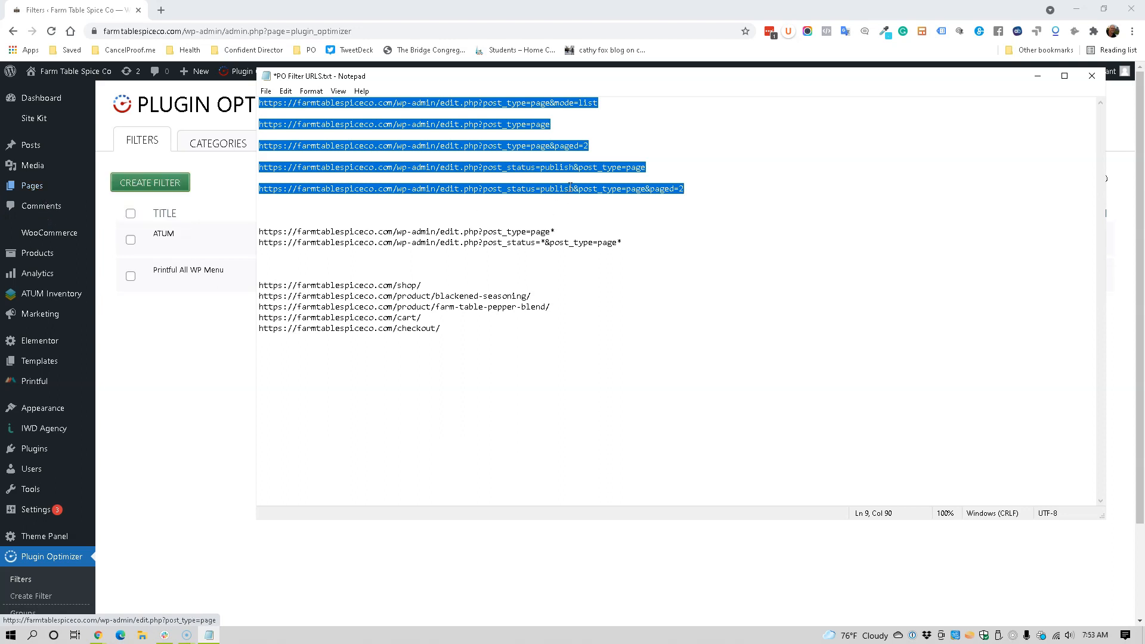
click(683, 223)
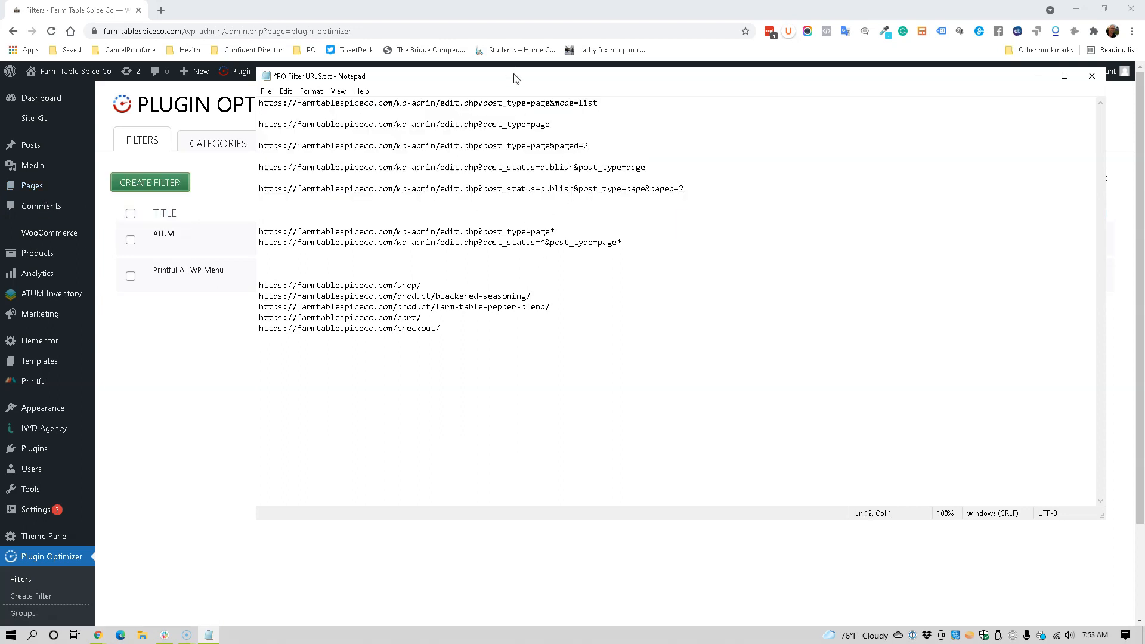
click(1037, 76)
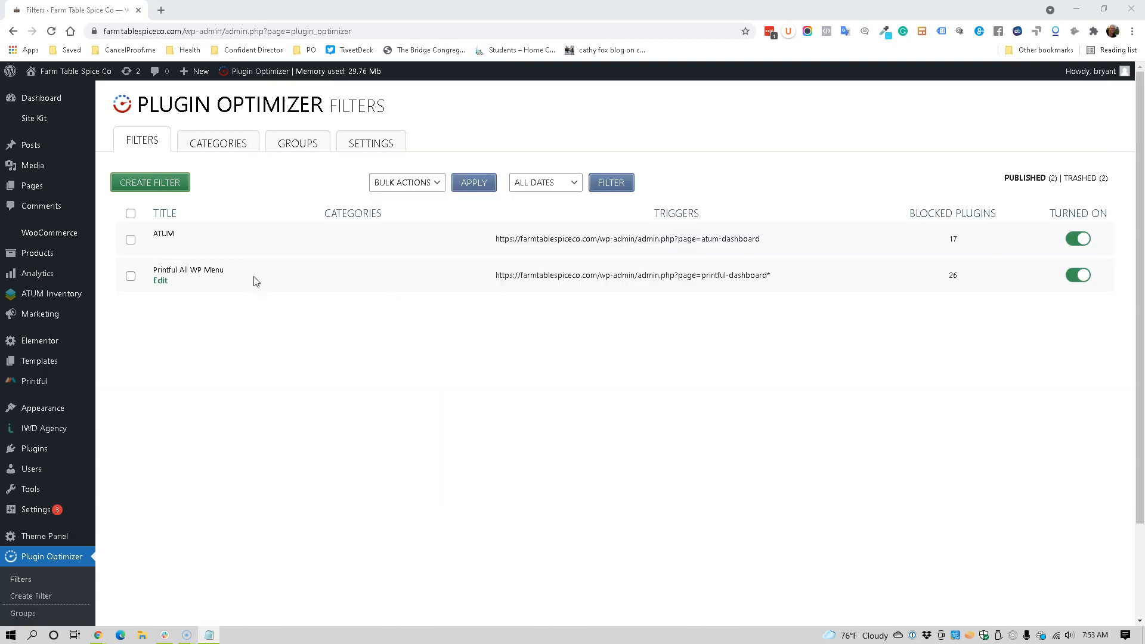
Step: Open the WordPress Pages list, check its screen options, and view the Published and Draft pages to compare their URLs
mouse_move(37, 190)
click(119, 189)
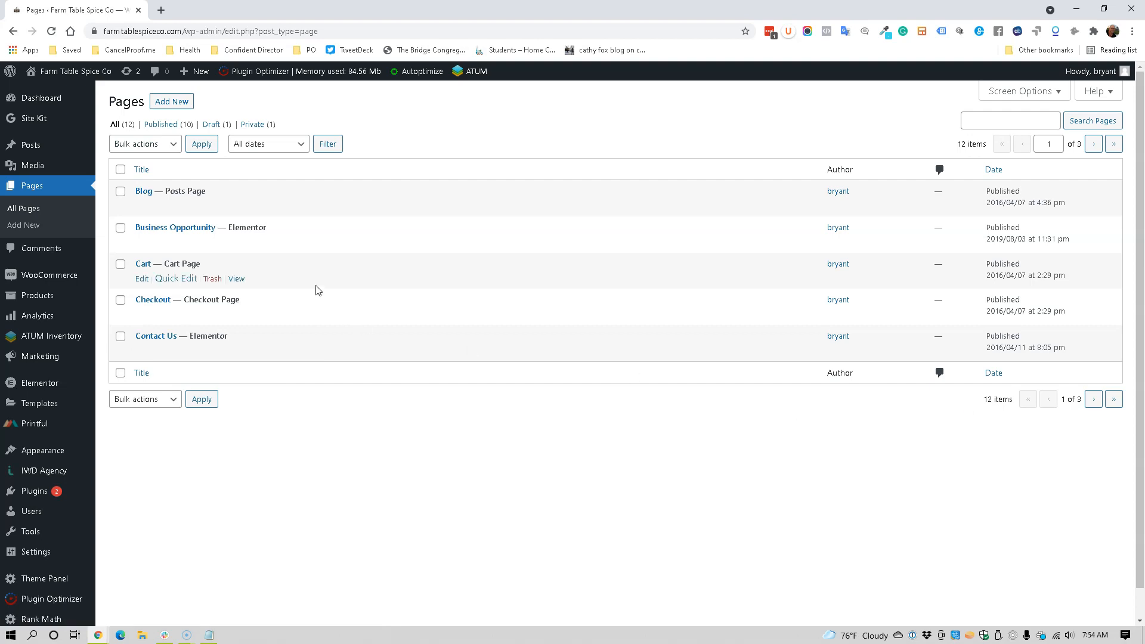
click(1011, 91)
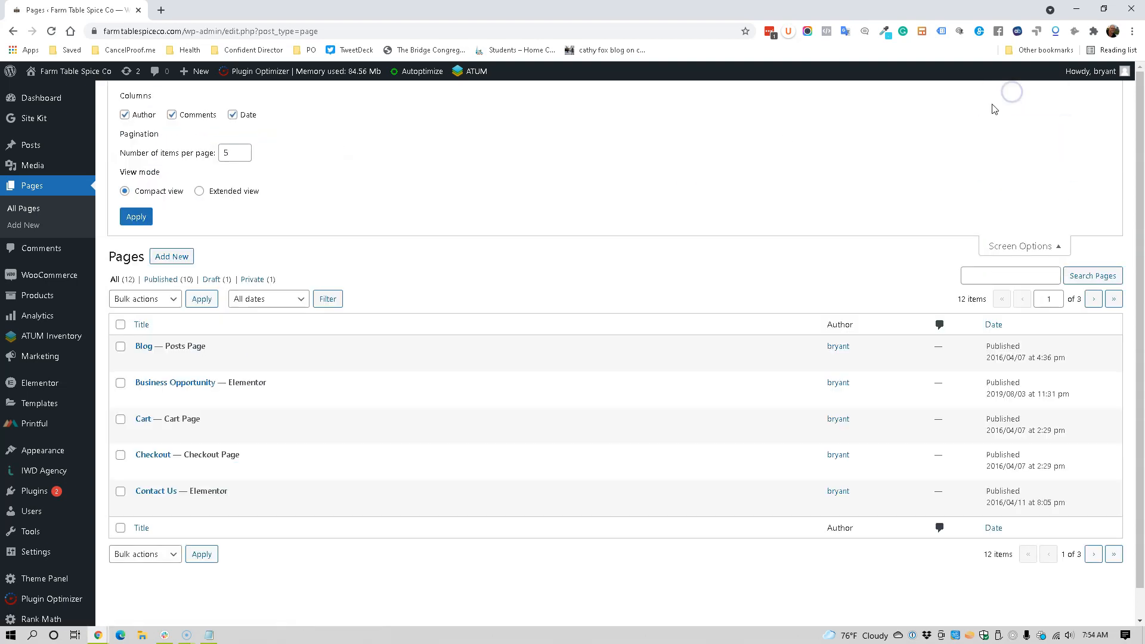
click(997, 250)
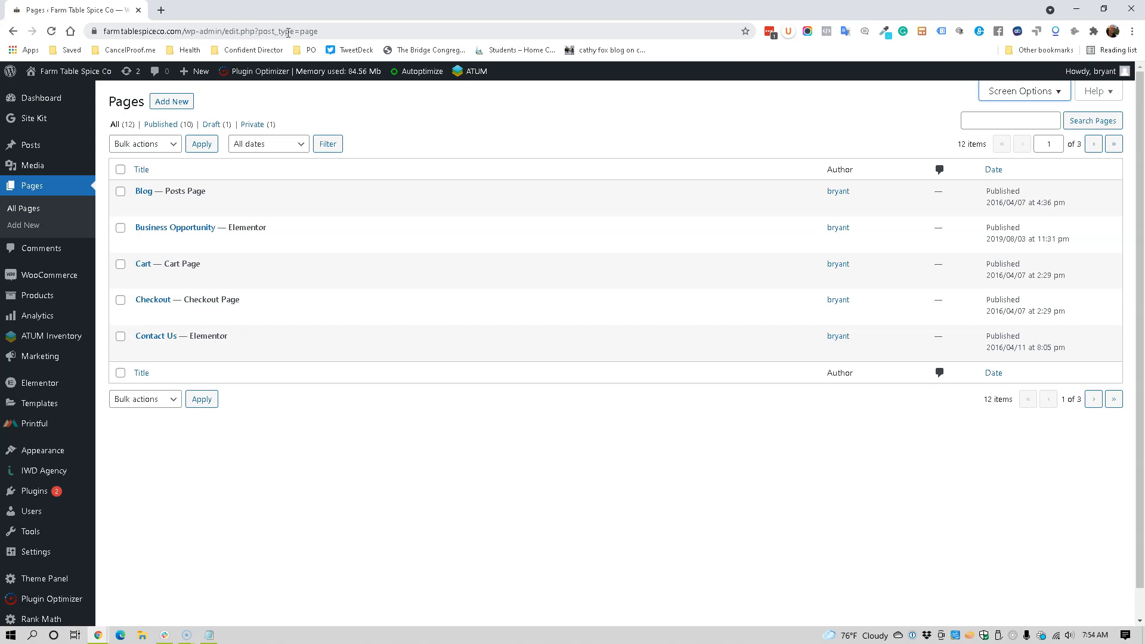
click(154, 125)
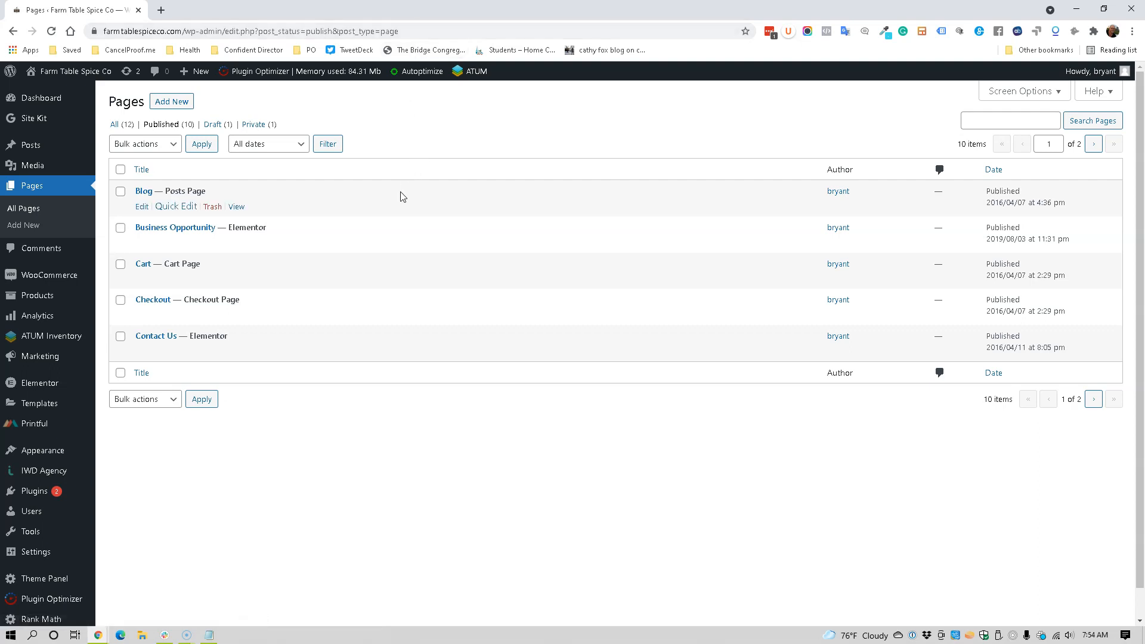
click(214, 126)
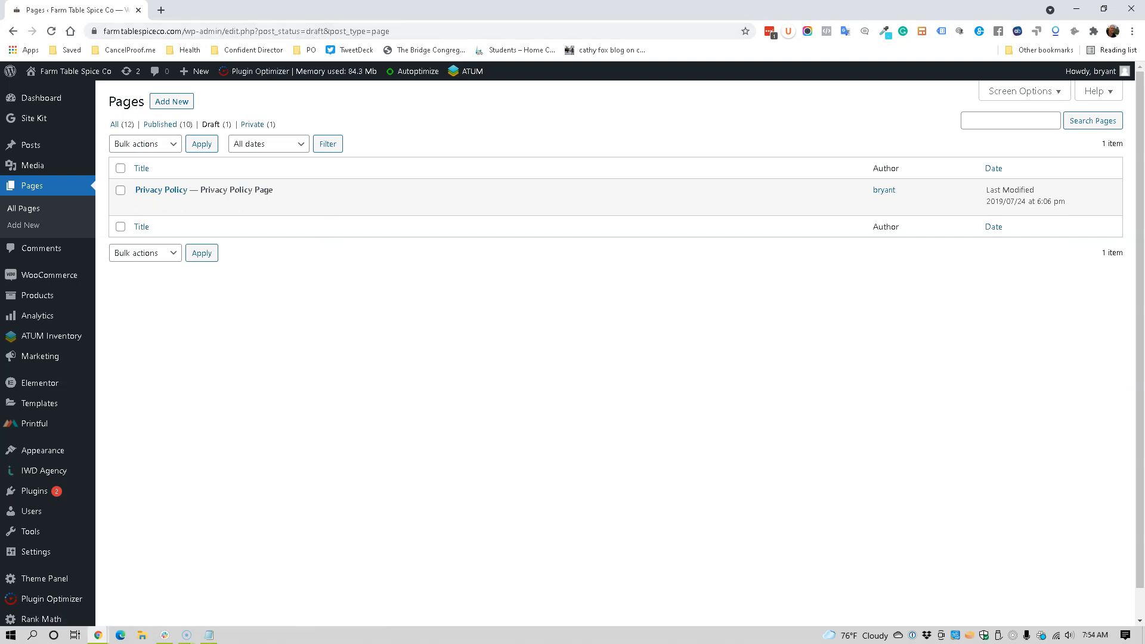
Step: Bring the Notepad URL list over the browser and examine the two wildcard URLs for the Pages admin screens
drag(1144, 135, 446, 121)
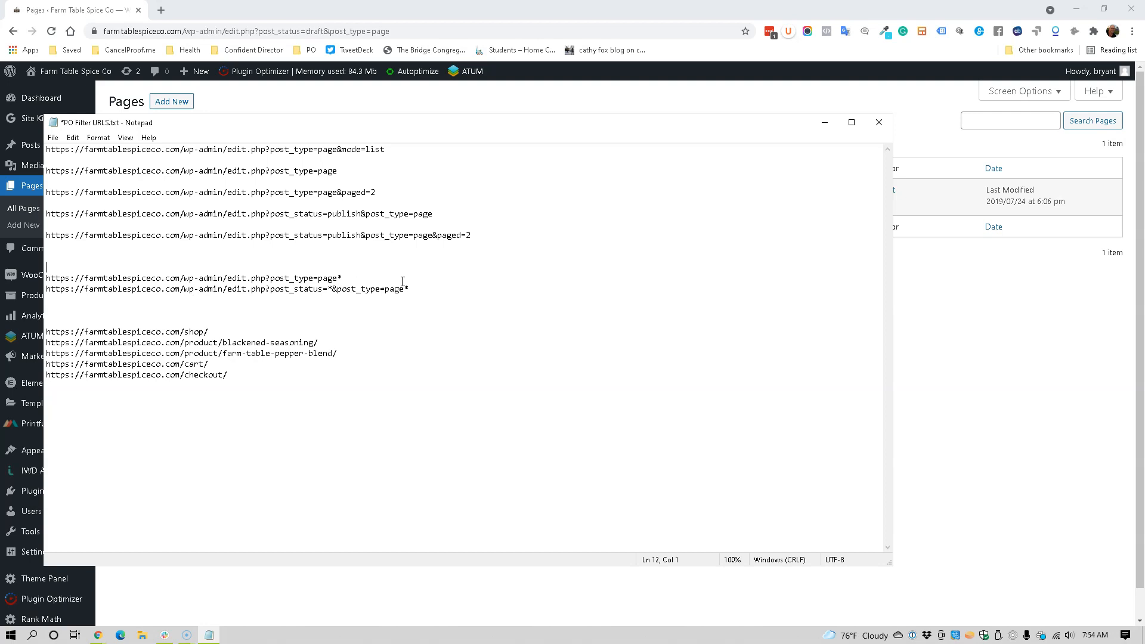
drag(413, 289, 46, 281)
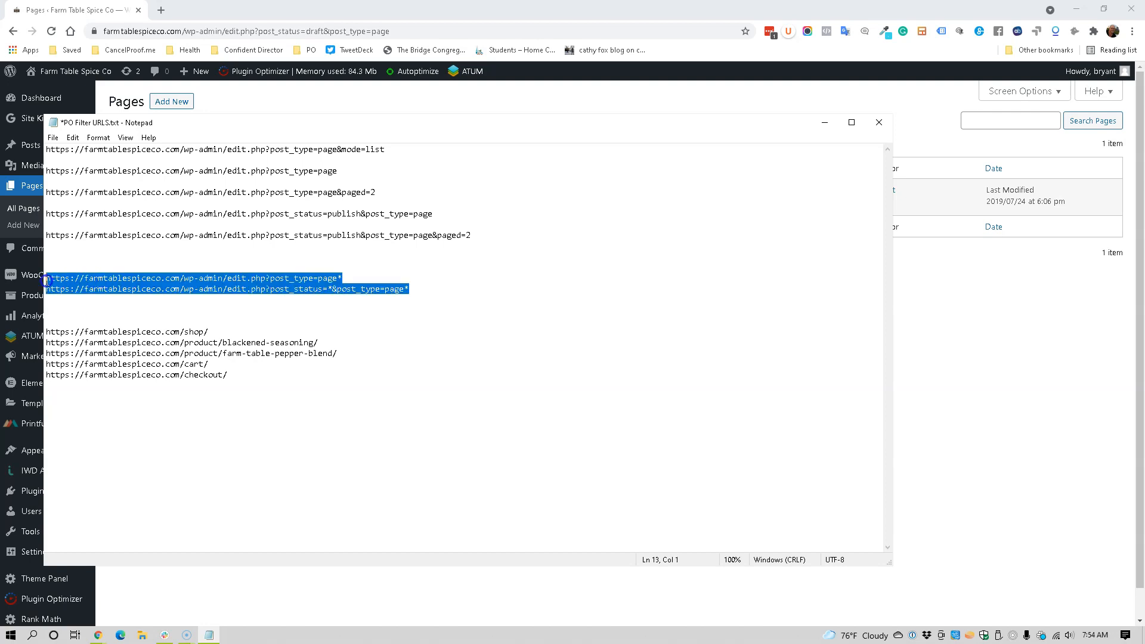
click(167, 298)
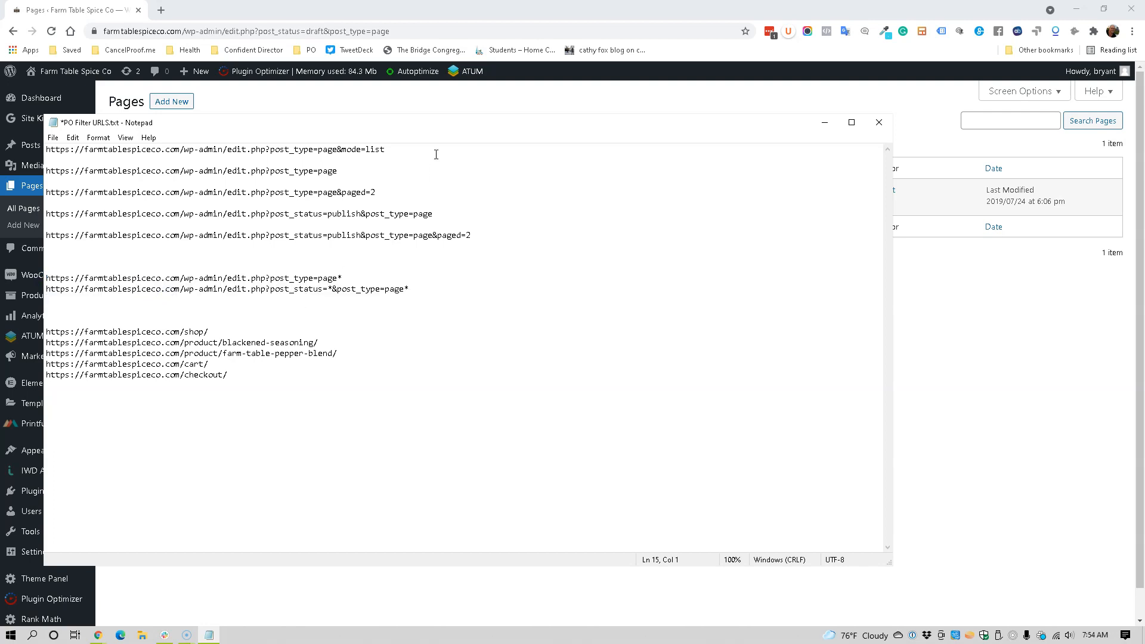
drag(419, 127, 571, 107)
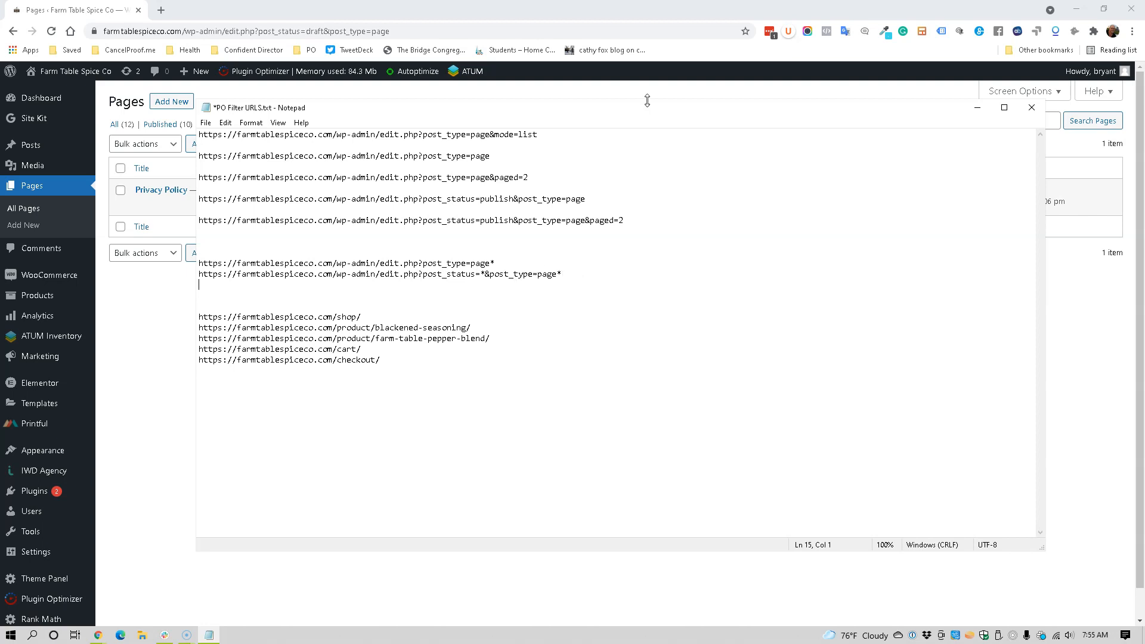
click(579, 112)
drag(578, 113, 1144, 119)
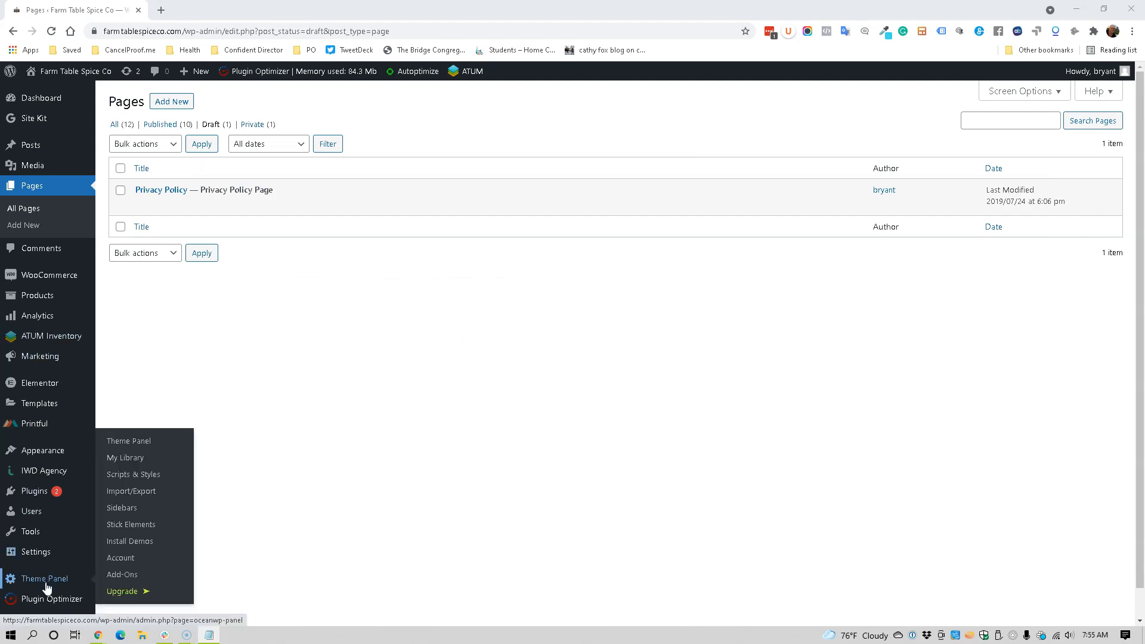
Step: Start a new Plugin Optimizer filter titled "Core | Default Pages | Catch All"
mouse_move(66, 600)
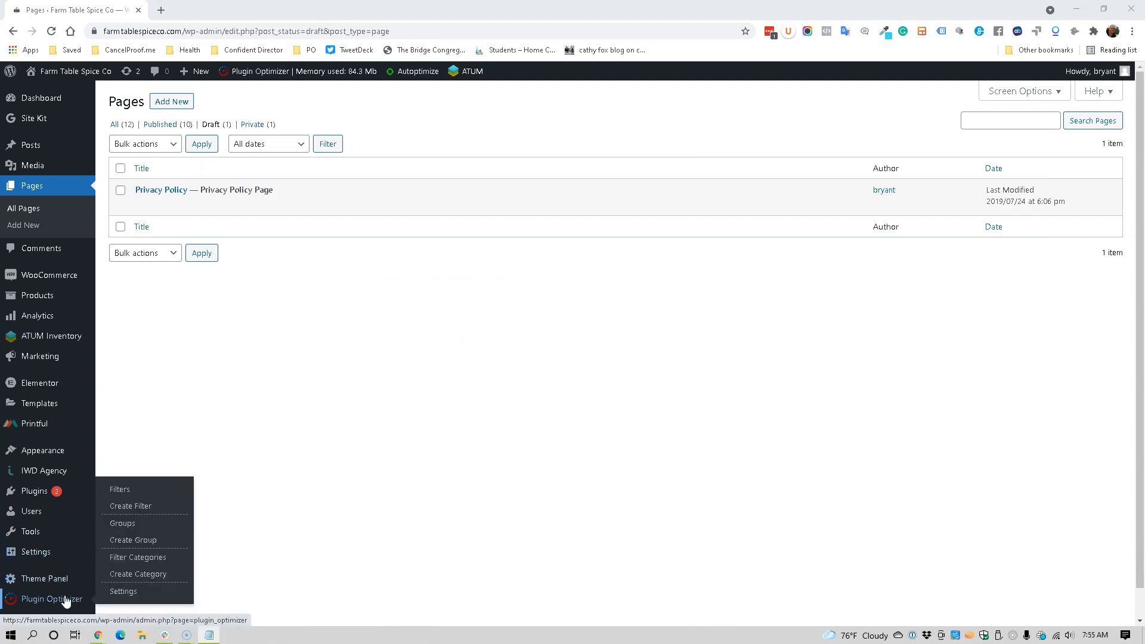
click(130, 510)
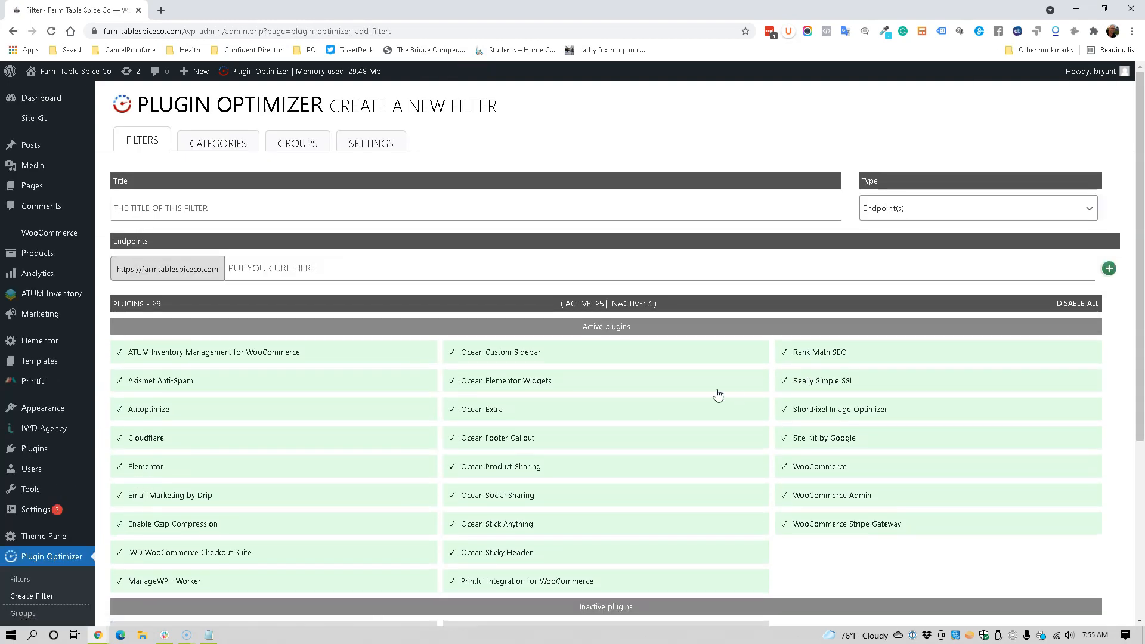
click(290, 219)
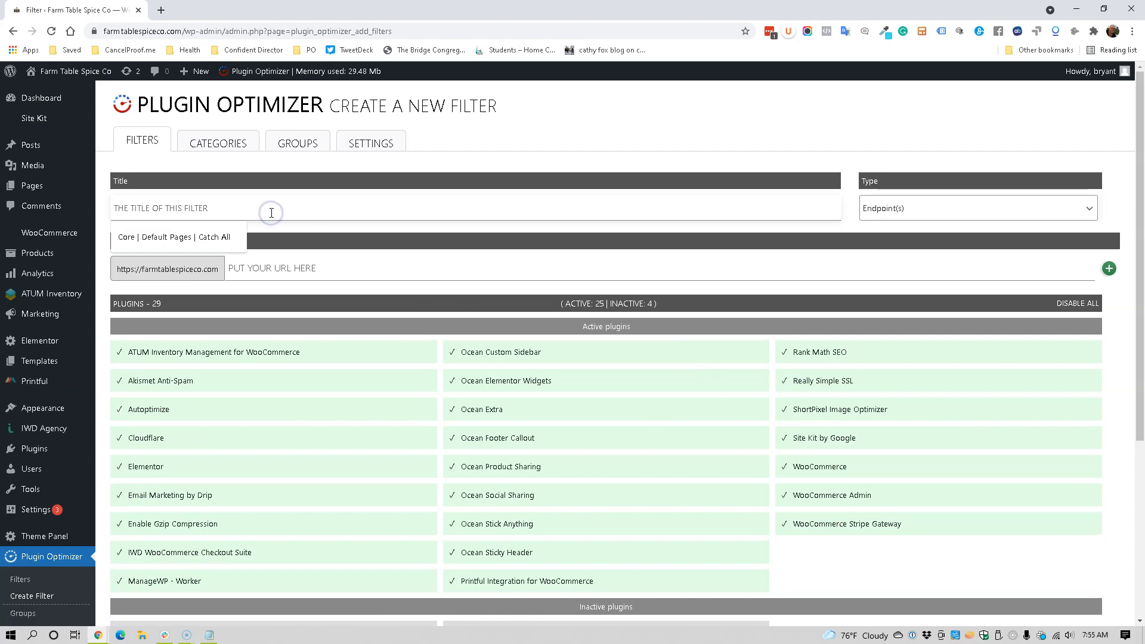
click(224, 239)
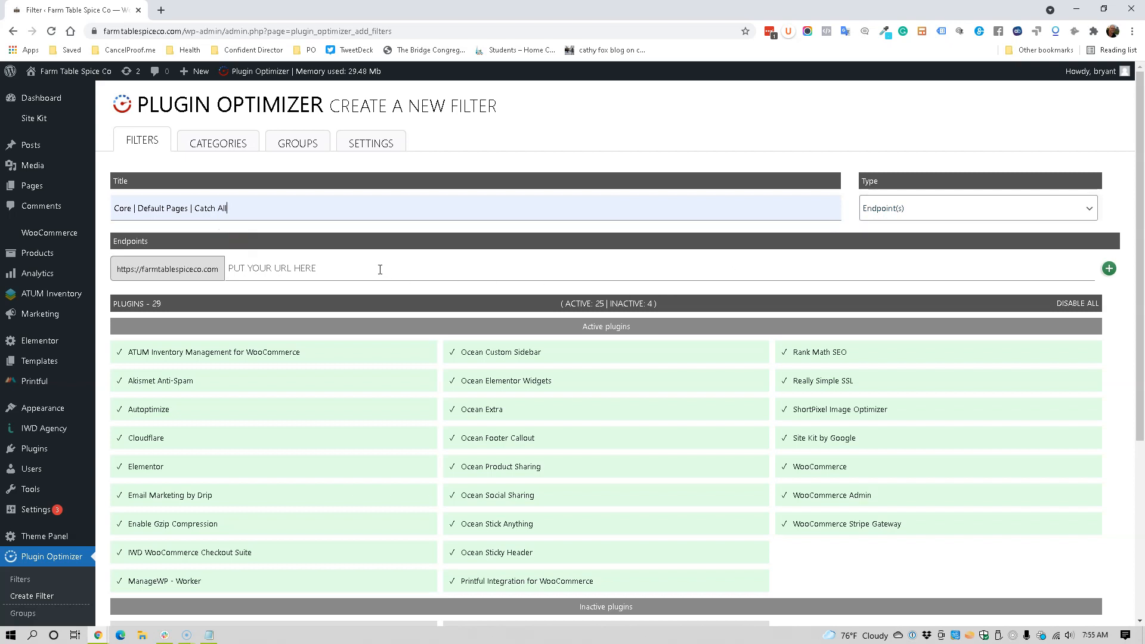
Step: Enter /wp-admin/edit.php?post_type=page* as the filter's first endpoint
key(alt+Tab)
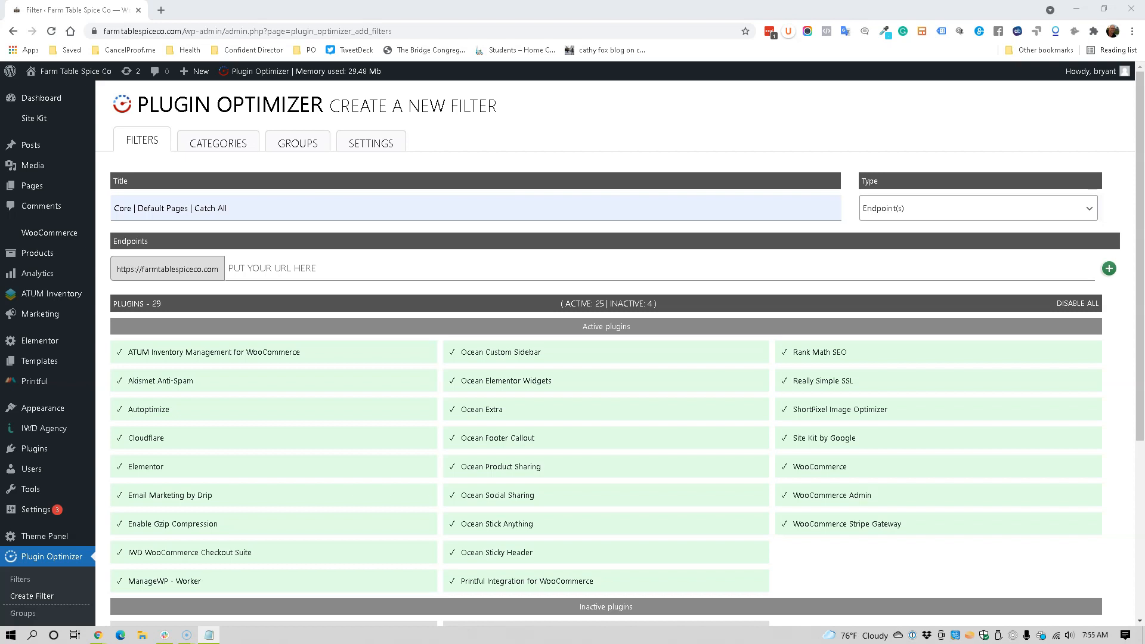
click(352, 265)
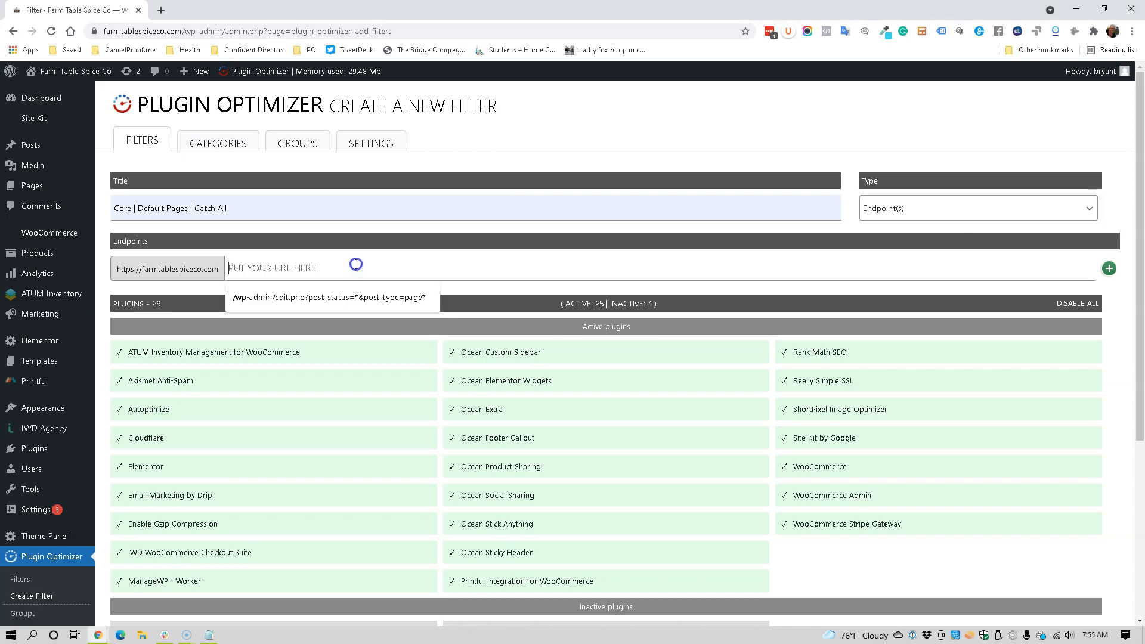
text(/wp-admin/edit.php?post_type=page*)
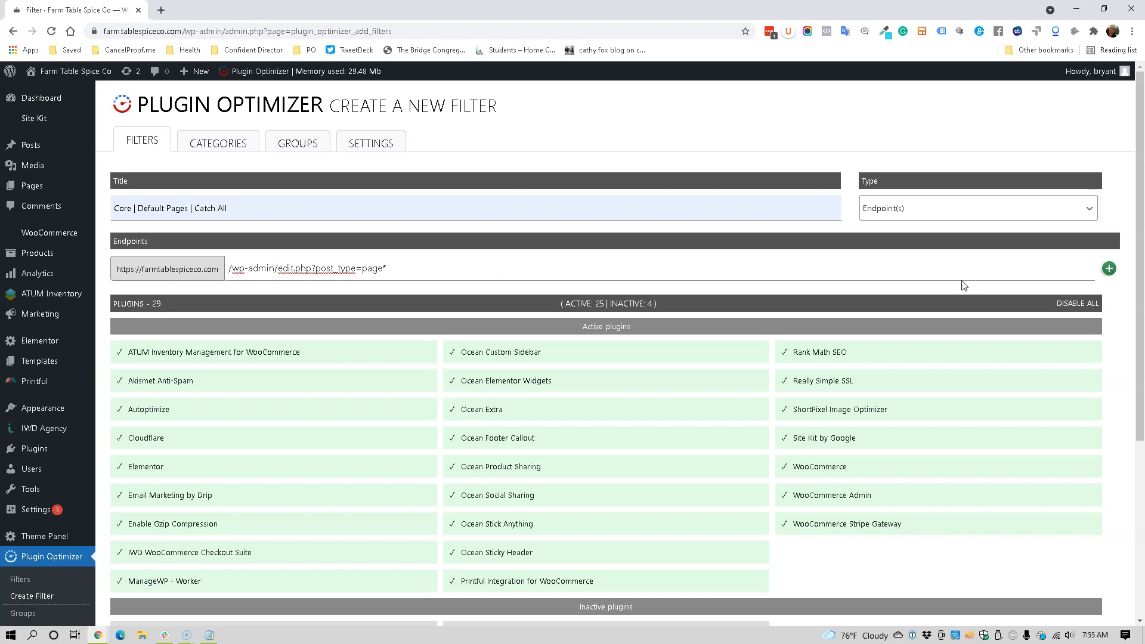
Step: Add a second endpoint to the filter with the URL /wp-admin/edit.php?post_status=*&post_type=page*
click(1109, 268)
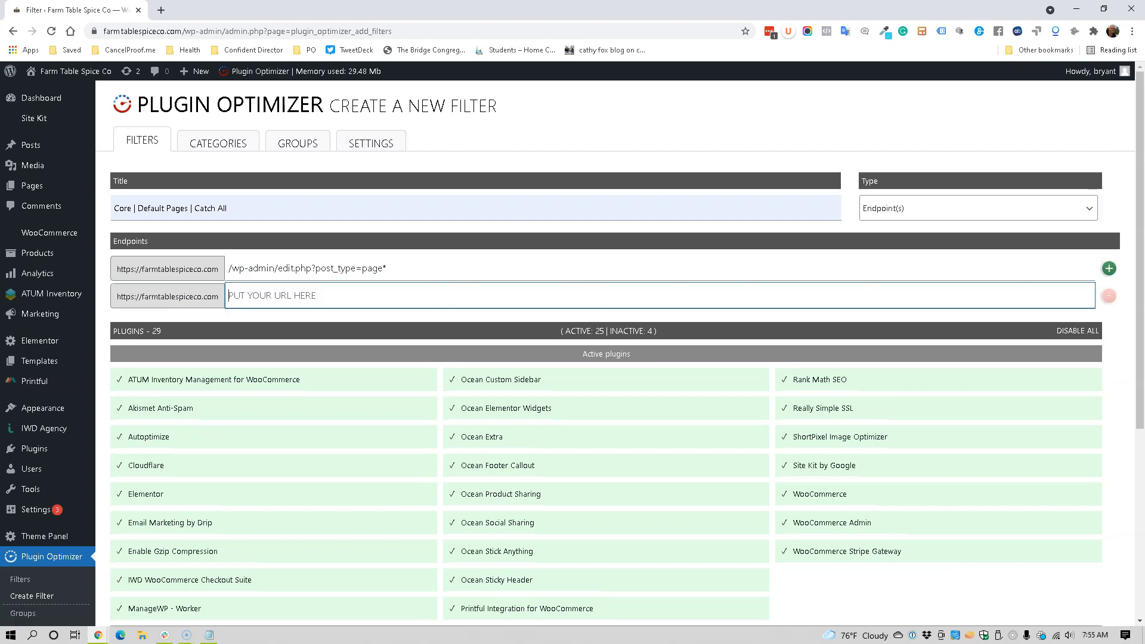
key(alt+Tab)
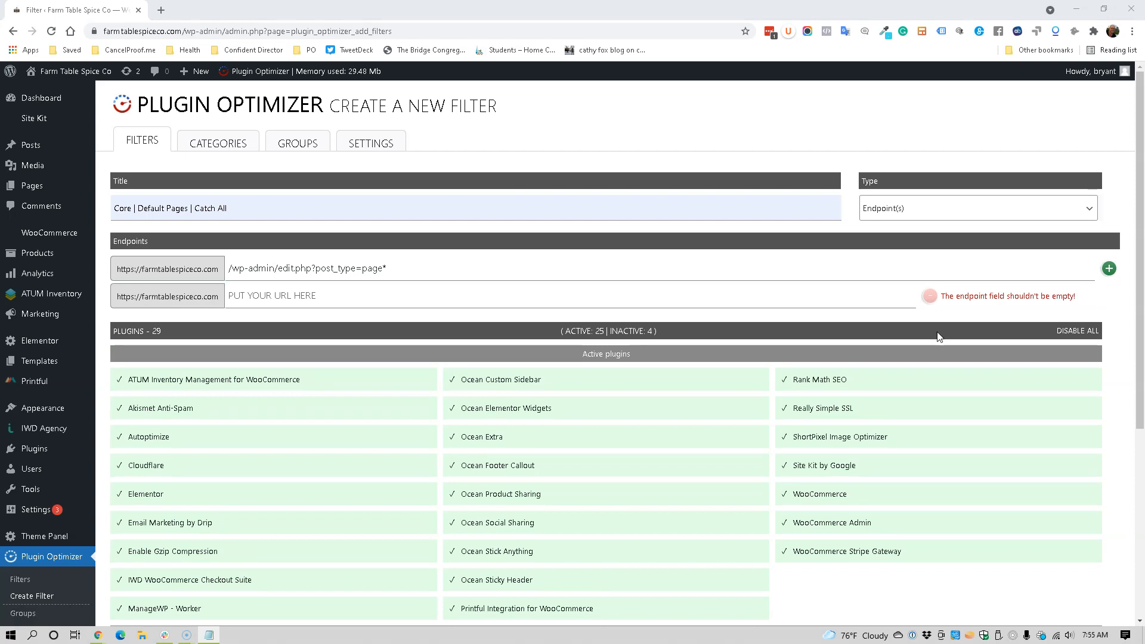
click(850, 289)
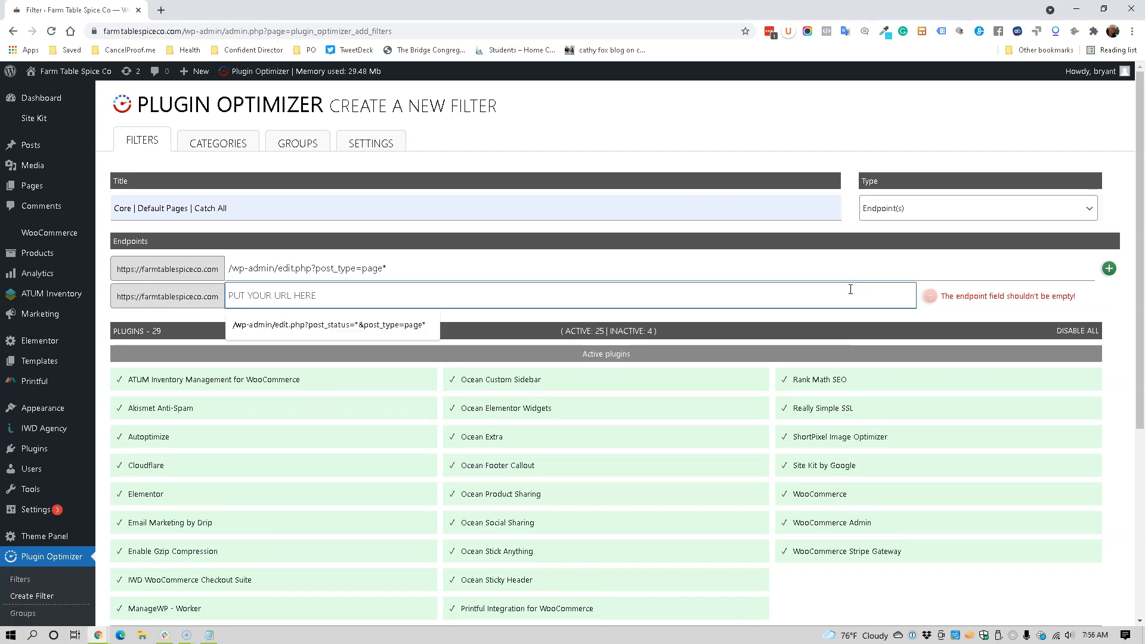
key(Down)
key(Return)
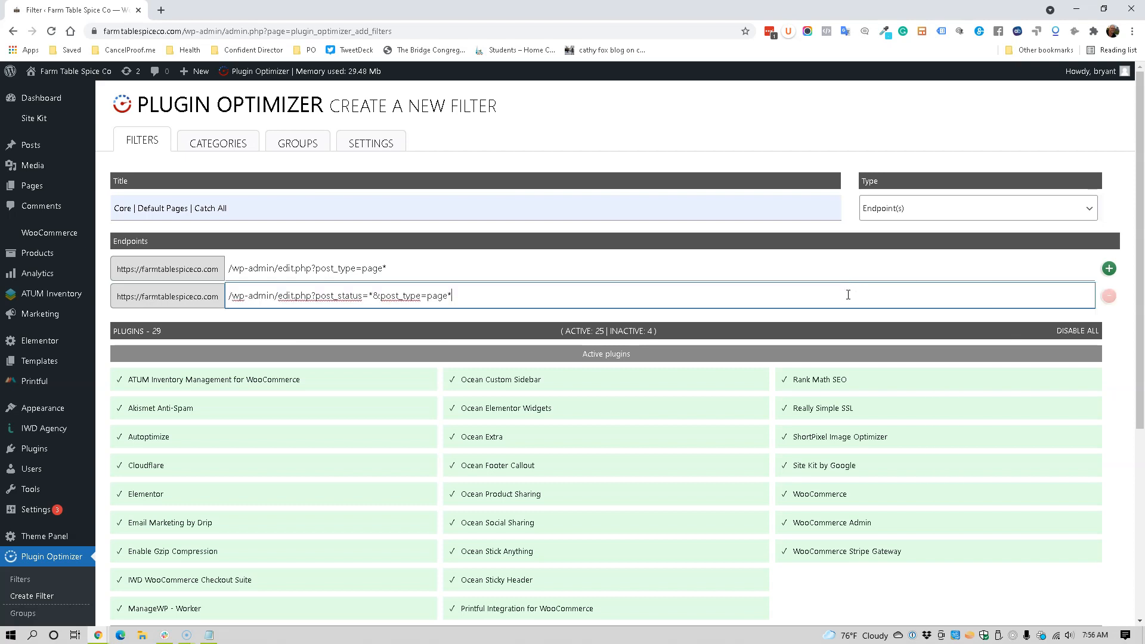
Step: Disable all plugins for this filter, then re-enable only Elementor
scroll(848, 295, down, 2)
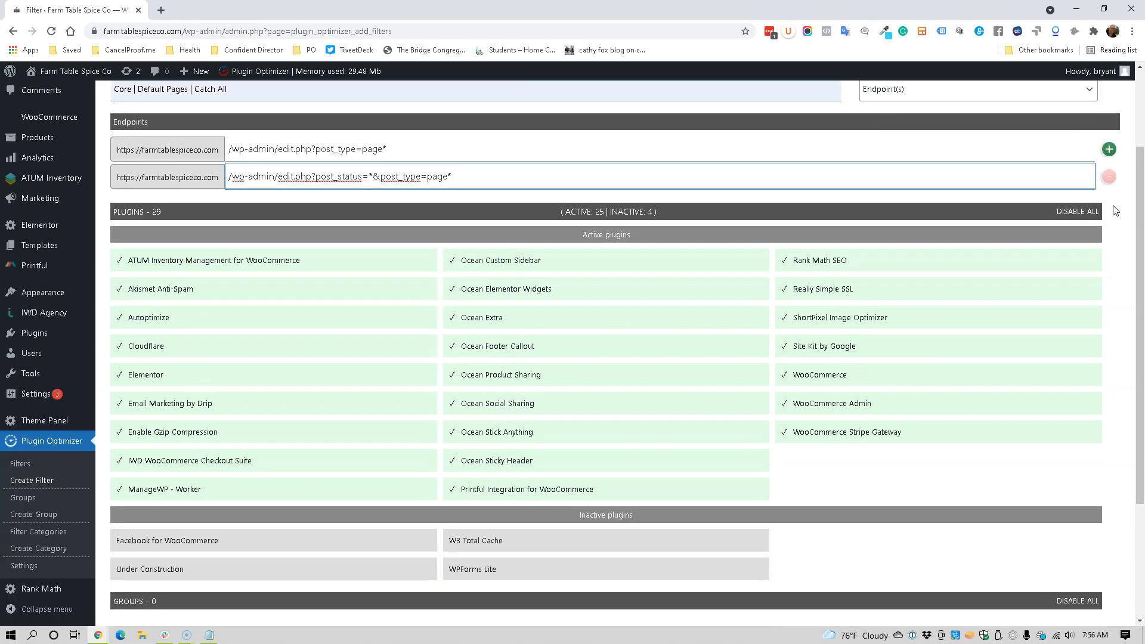
click(1079, 213)
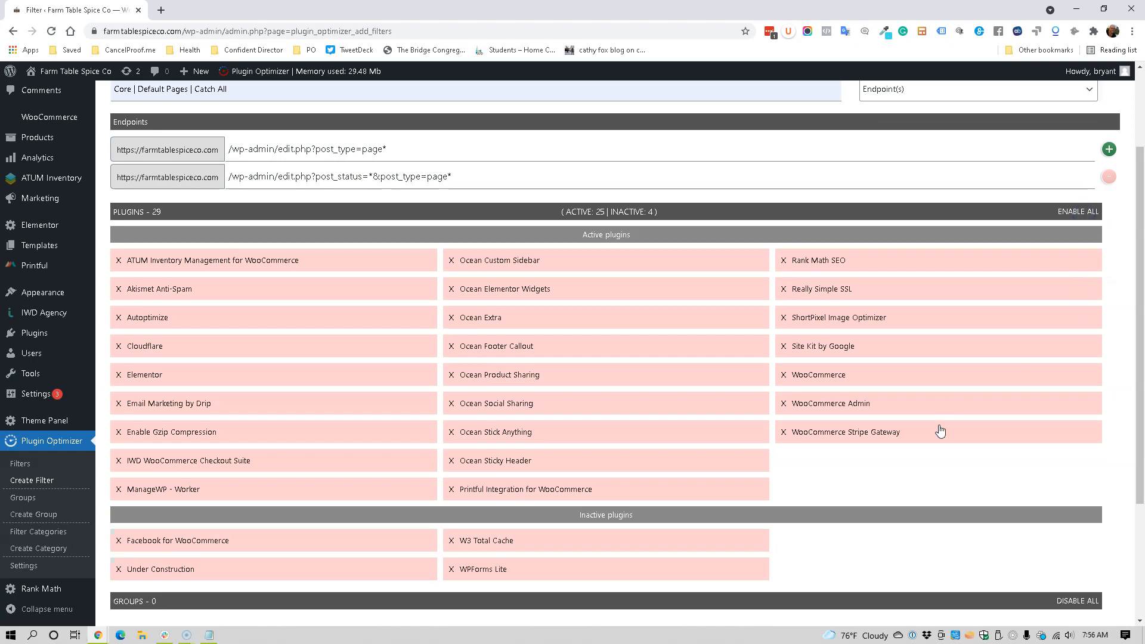
scroll(939, 430, down, 1)
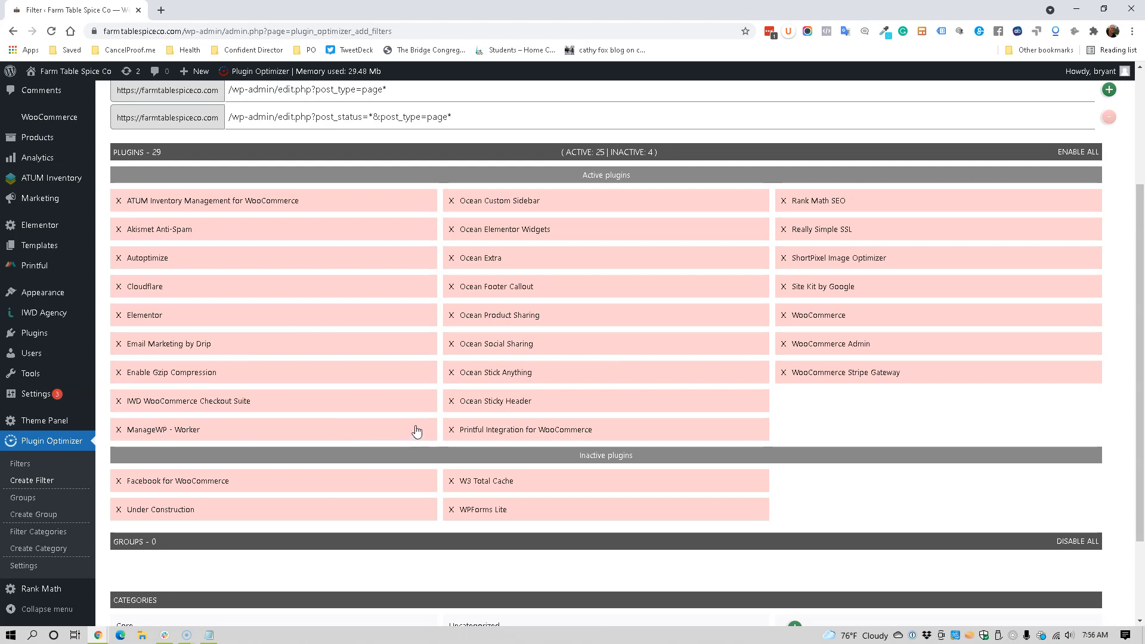
click(143, 315)
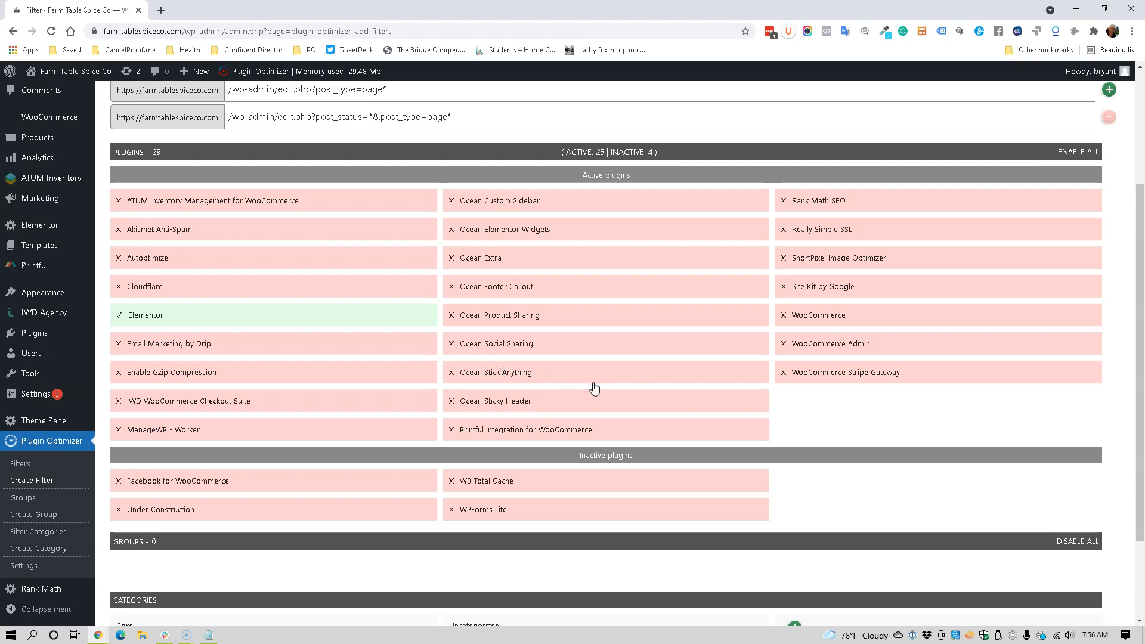
Step: Assign the filter to the Core category and save it
scroll(610, 406, down, 1)
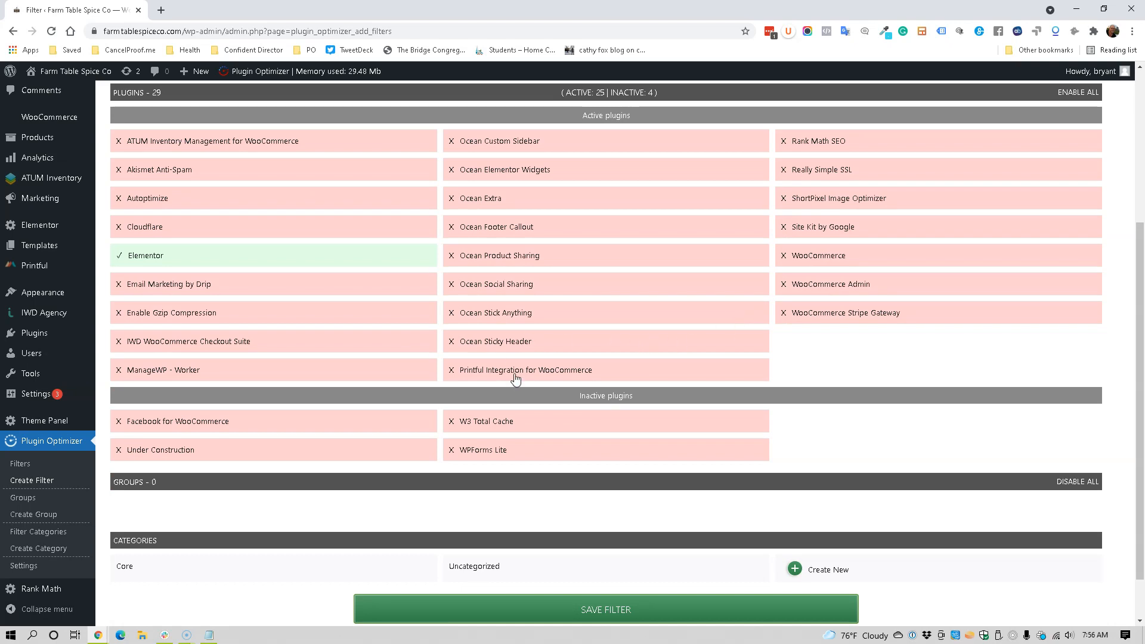
scroll(513, 381, down, 1)
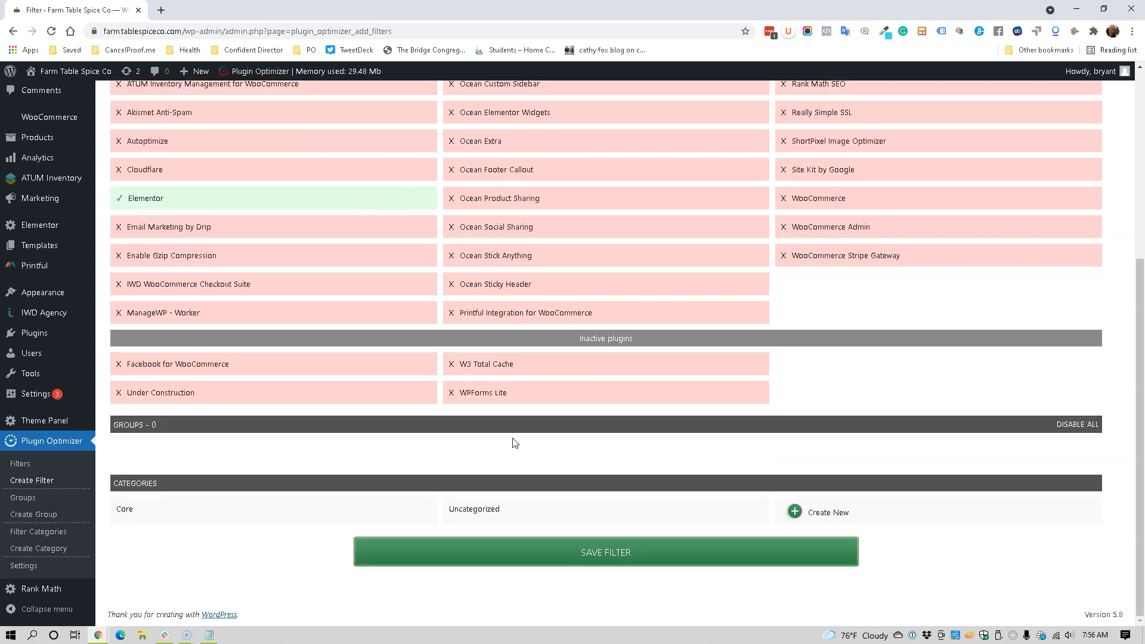
click(299, 511)
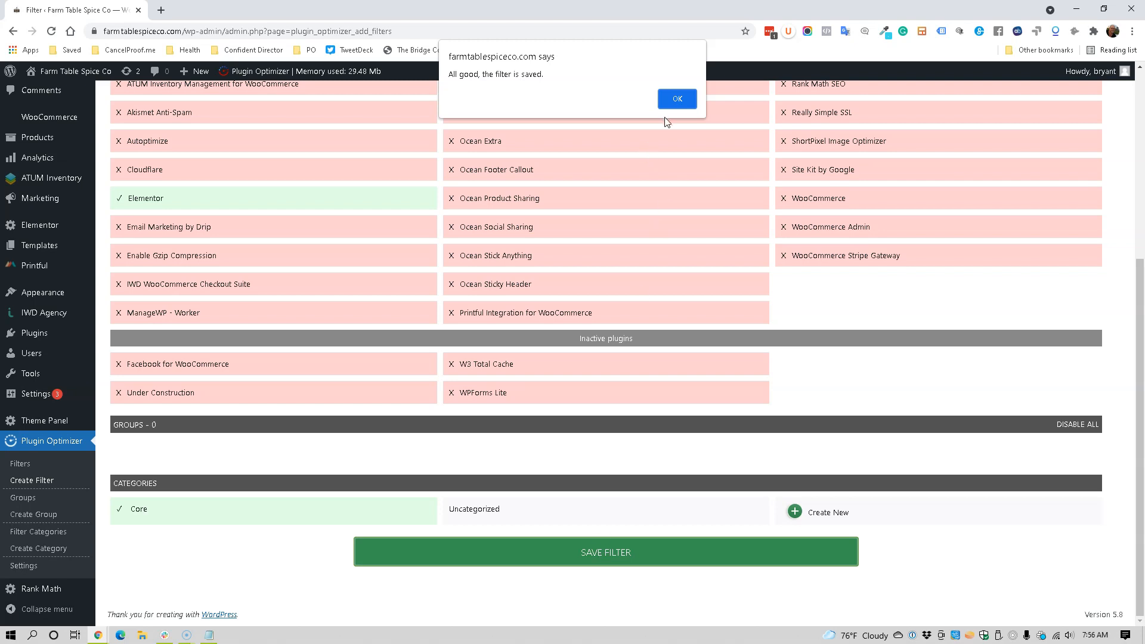
click(677, 99)
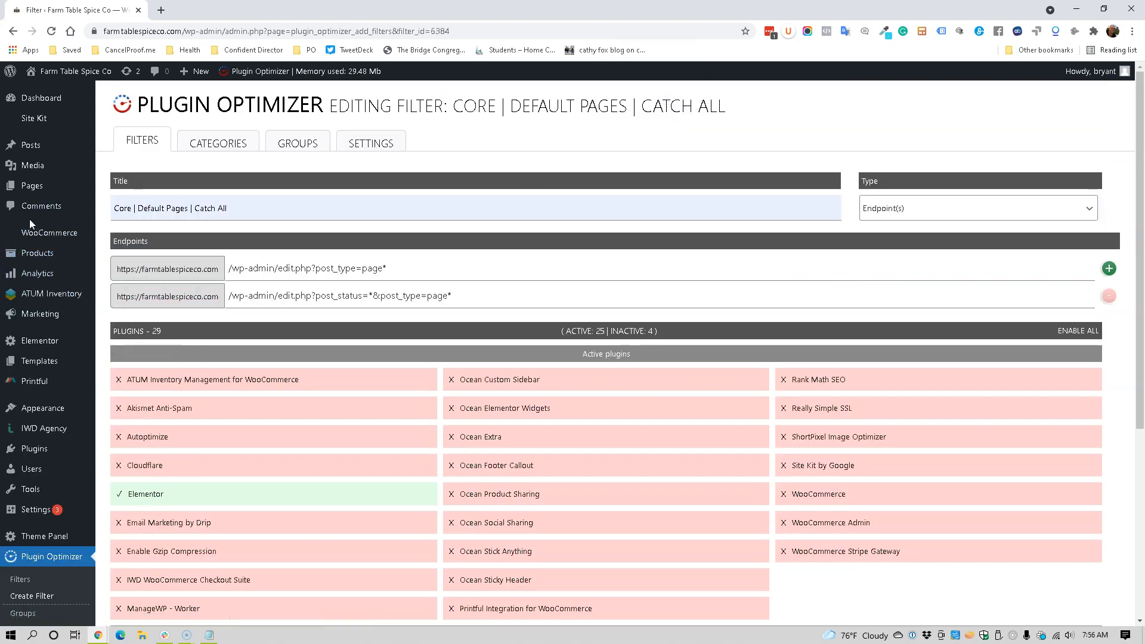
Step: Open the Pages list in a new browser tab and check its Plugin Optimizer memory use and plugin summary
right_click(31, 185)
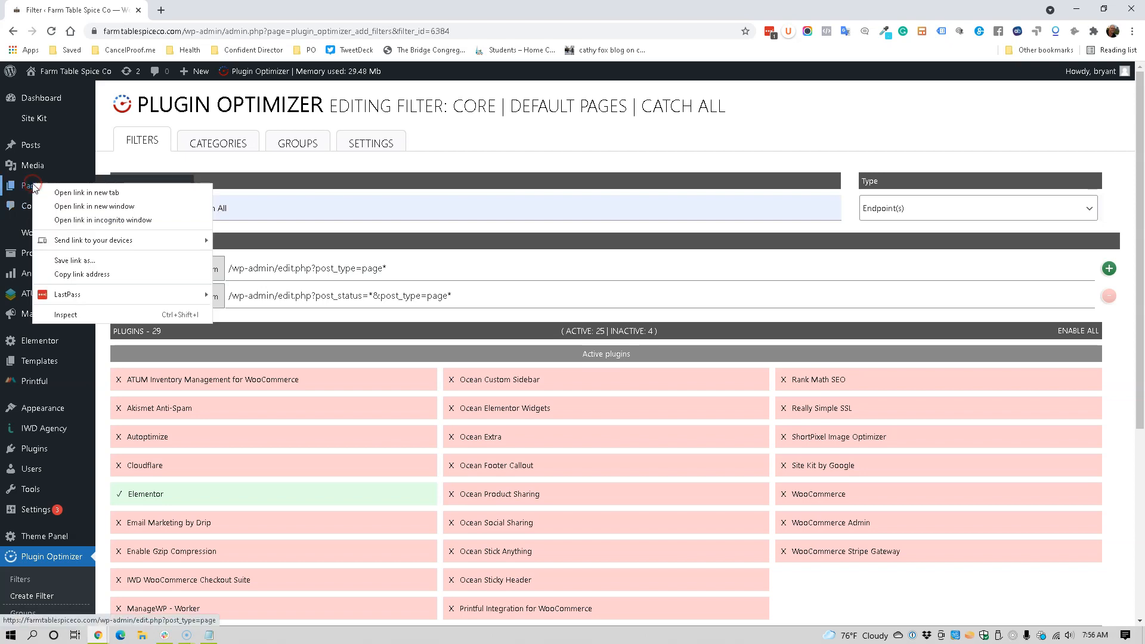
click(83, 192)
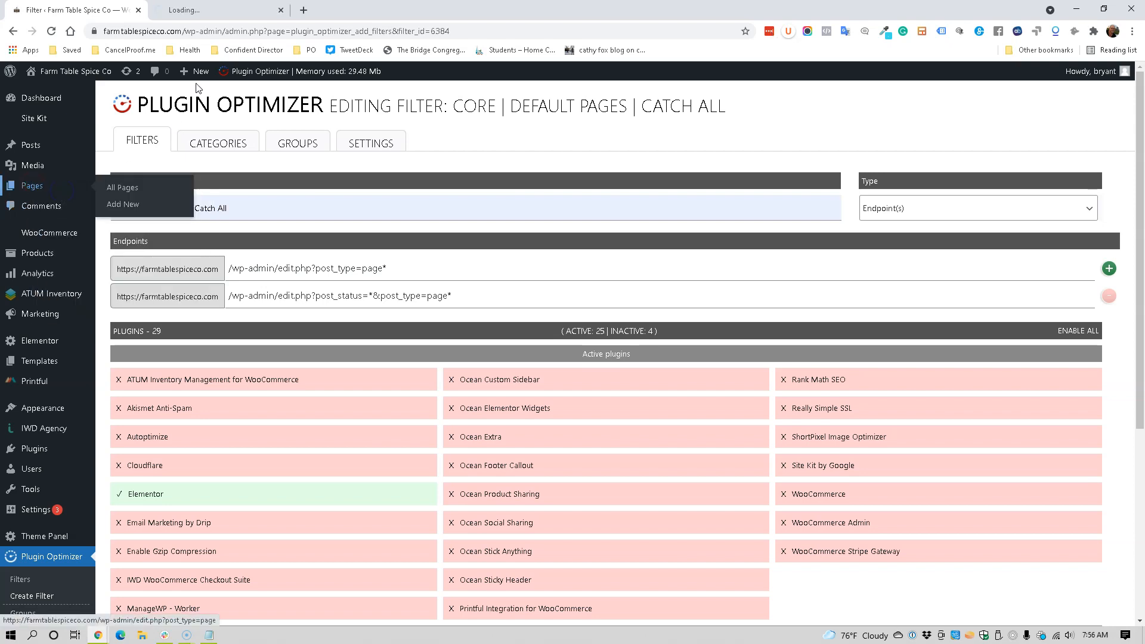
click(195, 11)
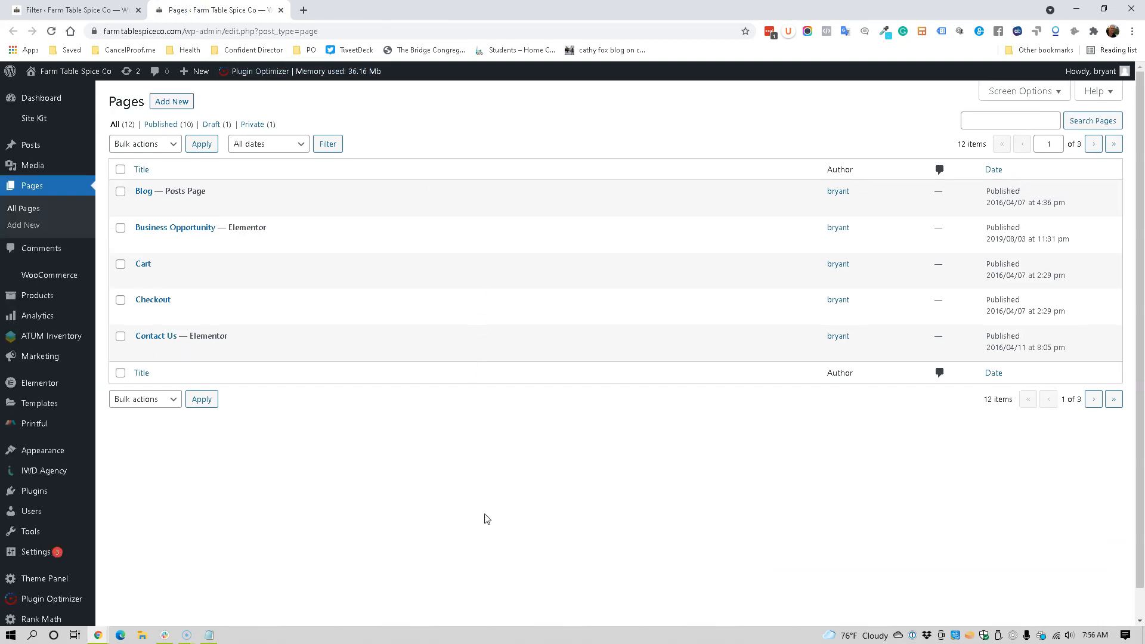
mouse_move(334, 351)
mouse_move(262, 74)
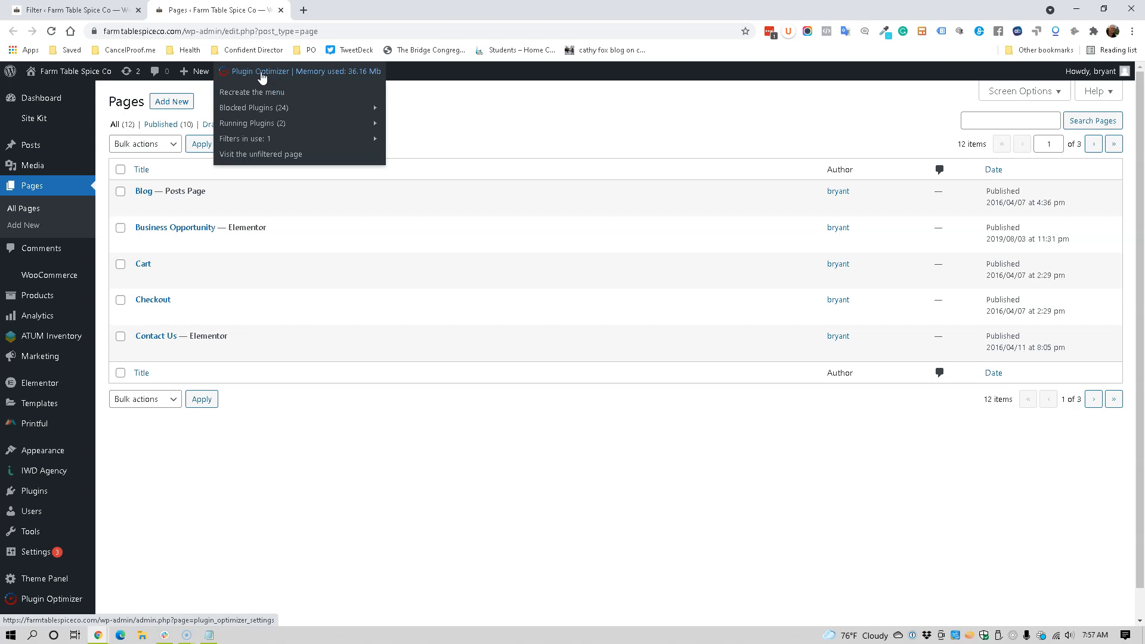
Step: Open the unfiltered version of the Pages list in a new browser tab and compare it with the filtered list
right_click(260, 154)
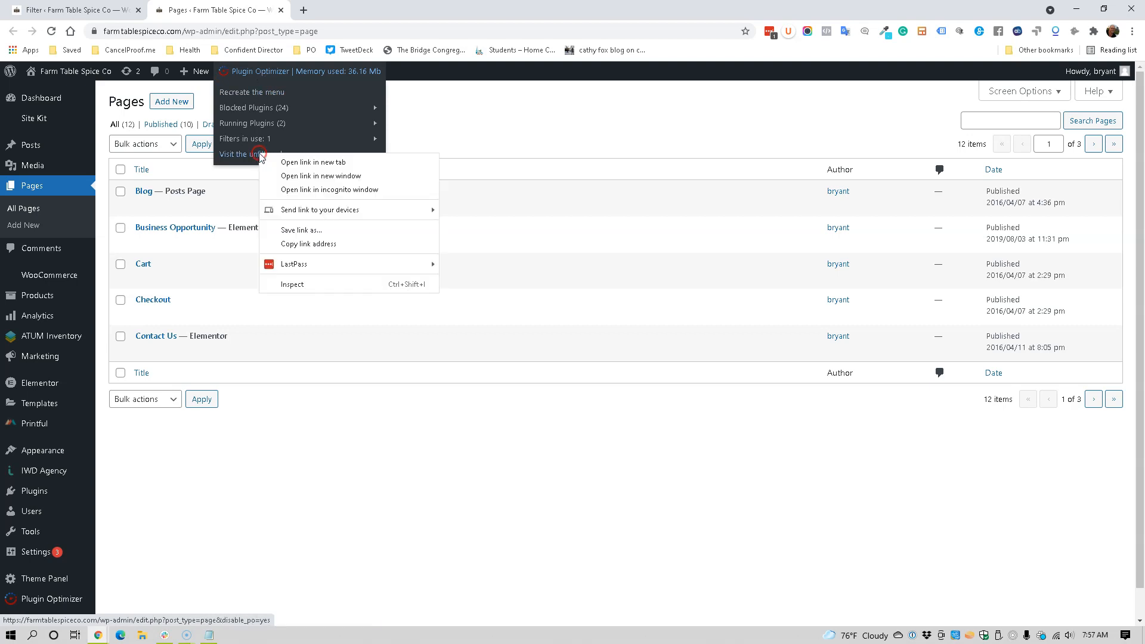
click(292, 162)
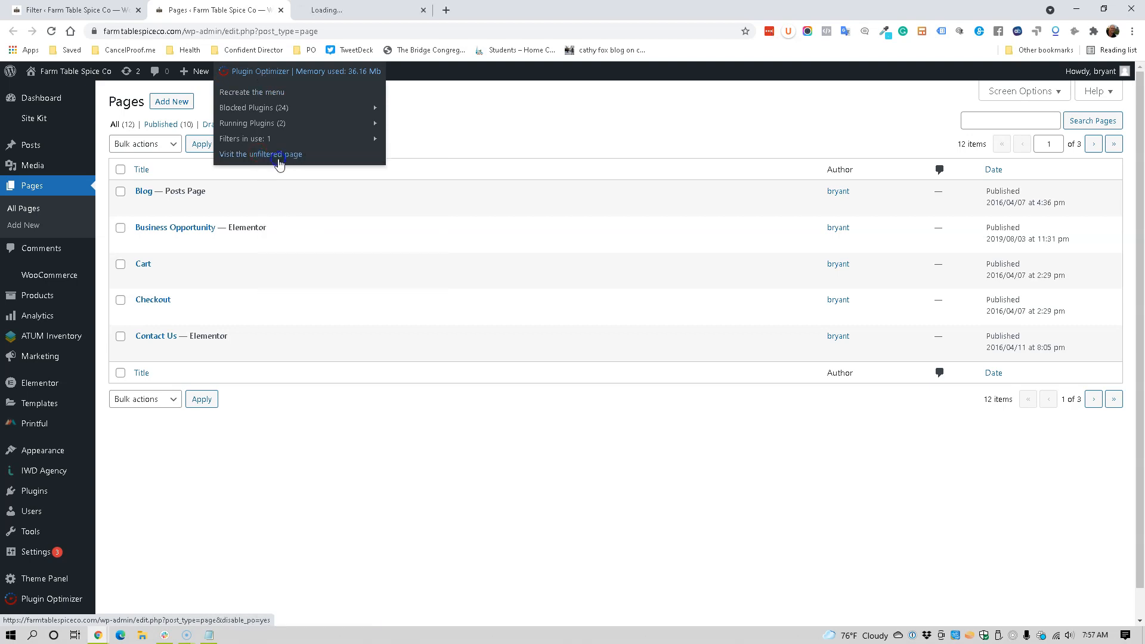
click(330, 11)
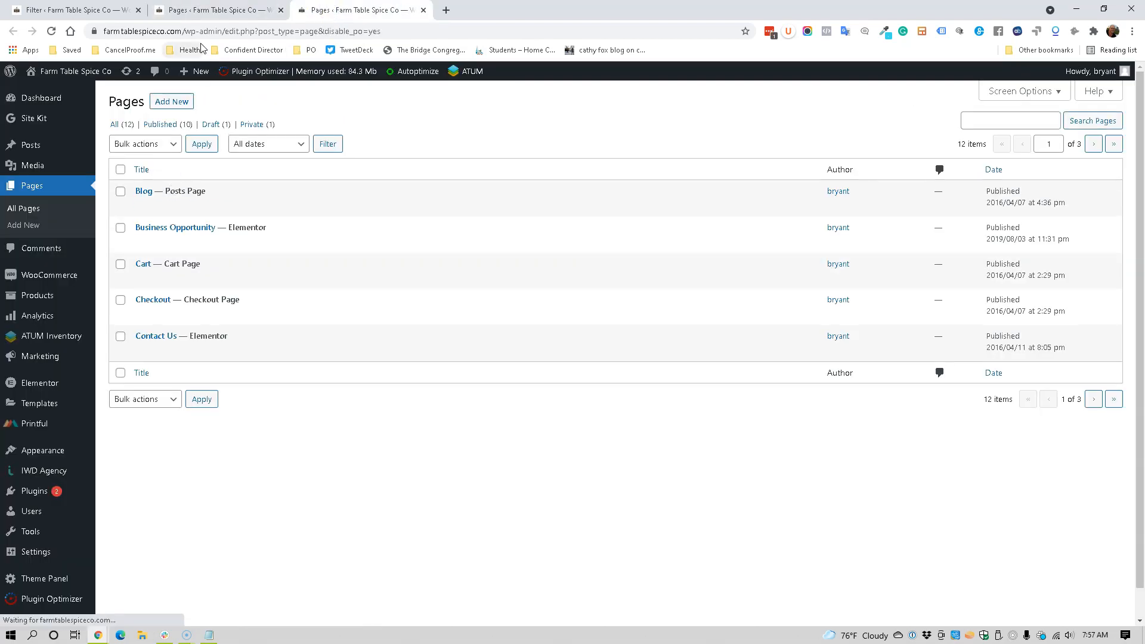
click(212, 9)
click(338, 14)
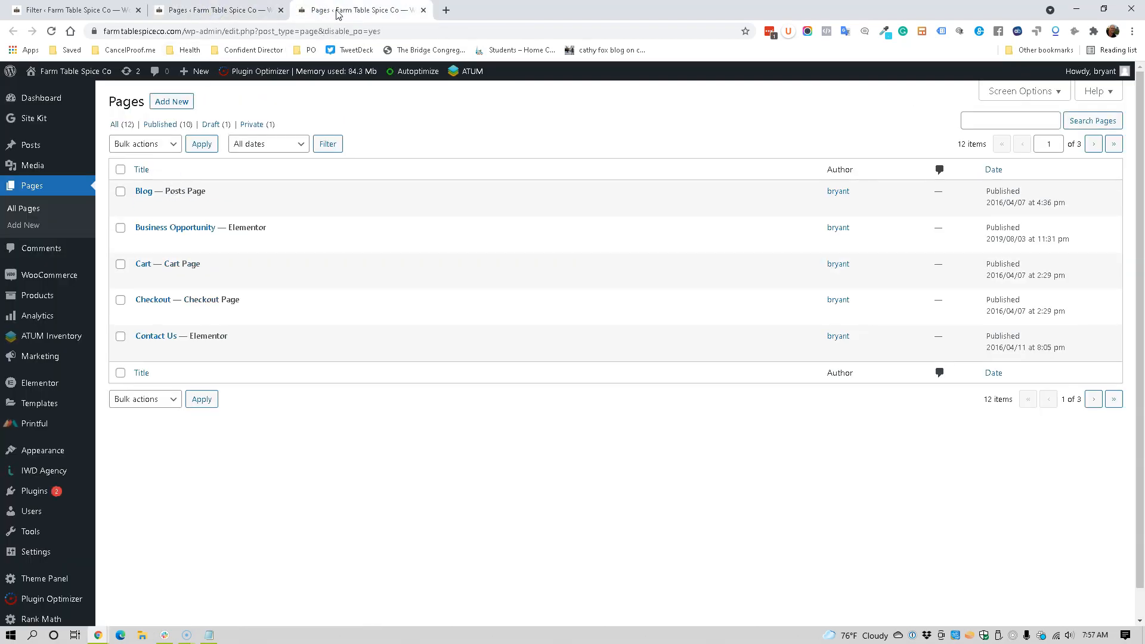
click(49, 275)
click(242, 15)
click(342, 12)
click(238, 9)
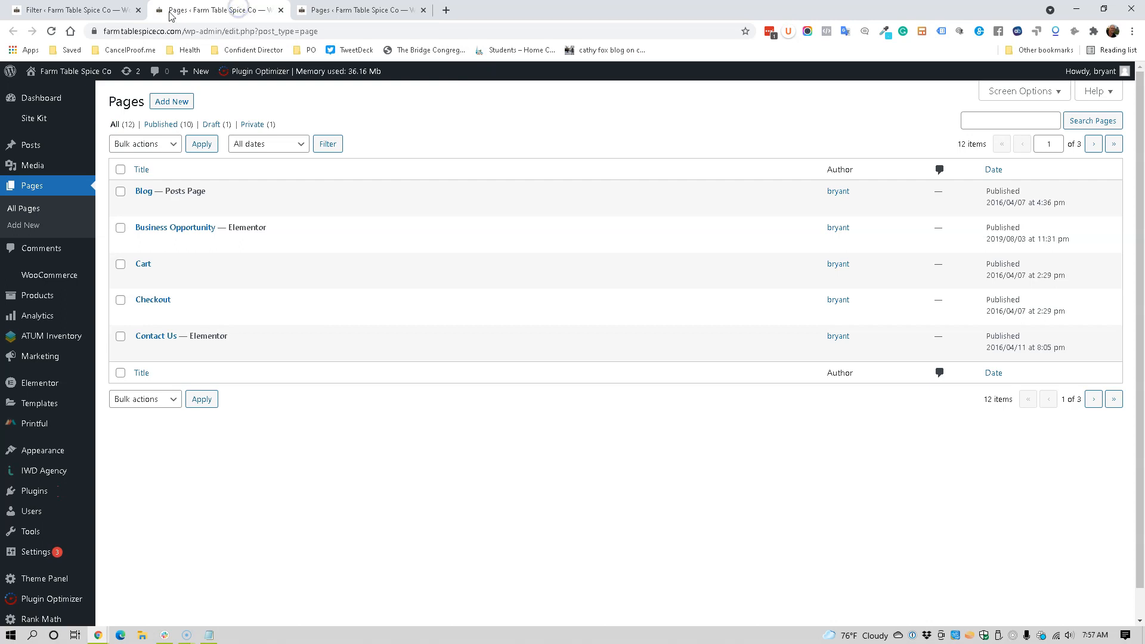
Step: Enable WooCommerce in the Core | Default Pages | Catch All filter and save the filter
click(52, 18)
scroll(597, 388, down, 2)
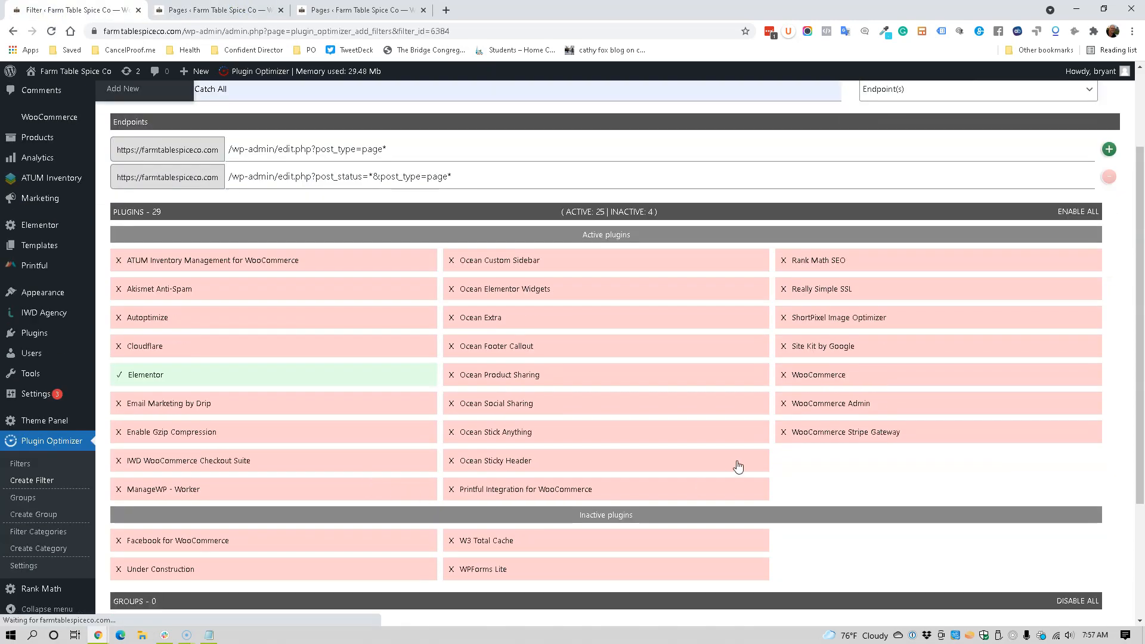
click(809, 373)
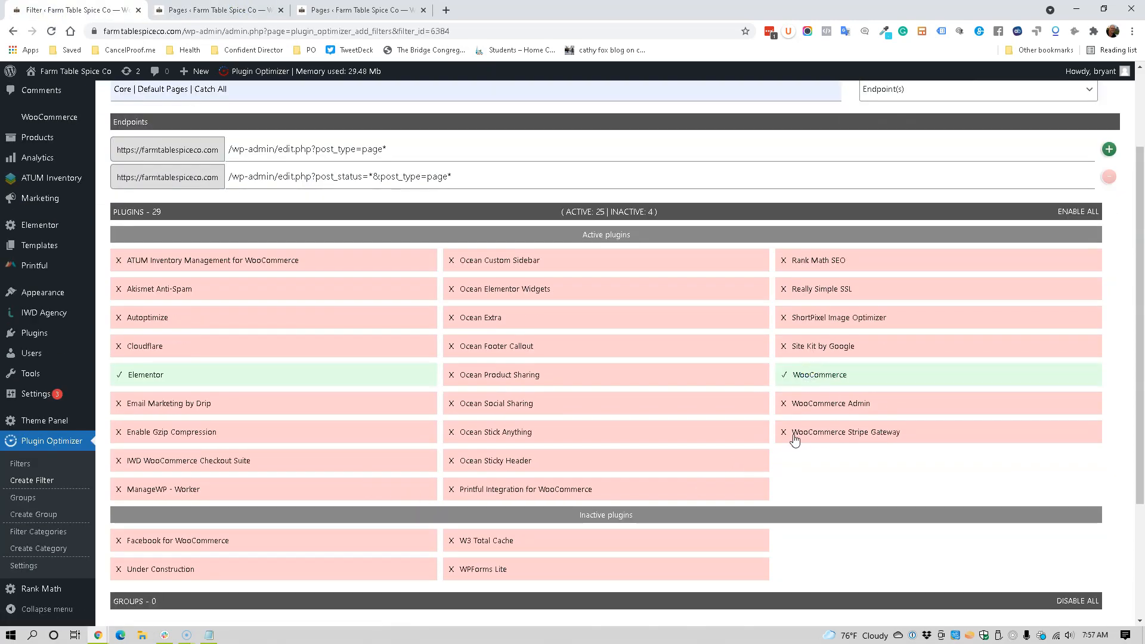
scroll(793, 438, down, 3)
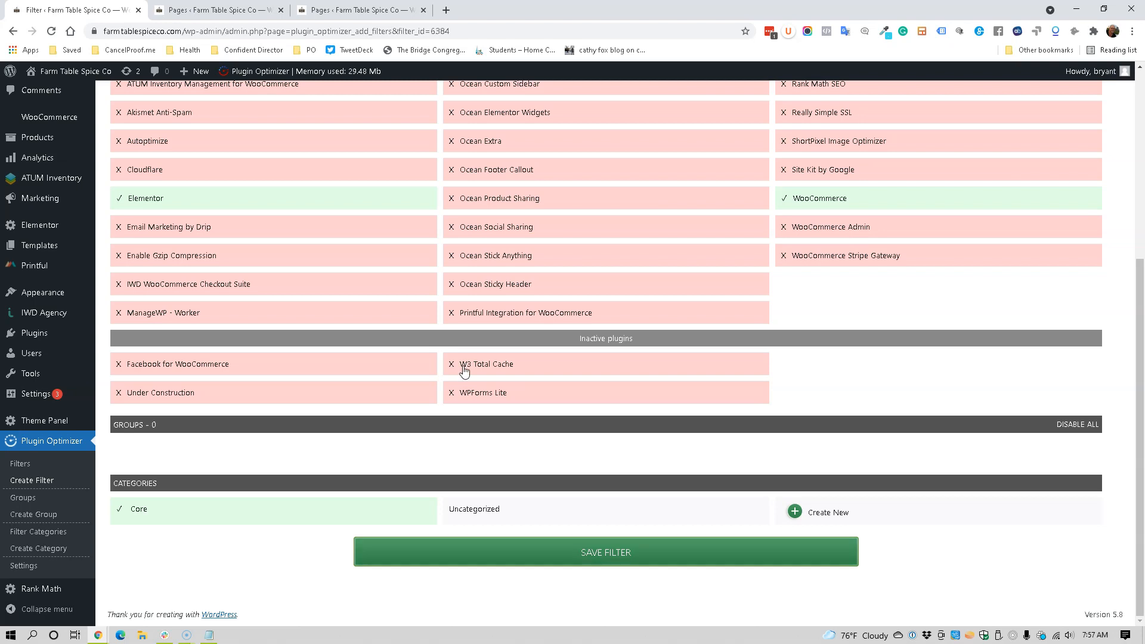
Step: Reload the filtered Pages list and compare its page labels, memory use and blocked plugins with the unfiltered version
click(221, 11)
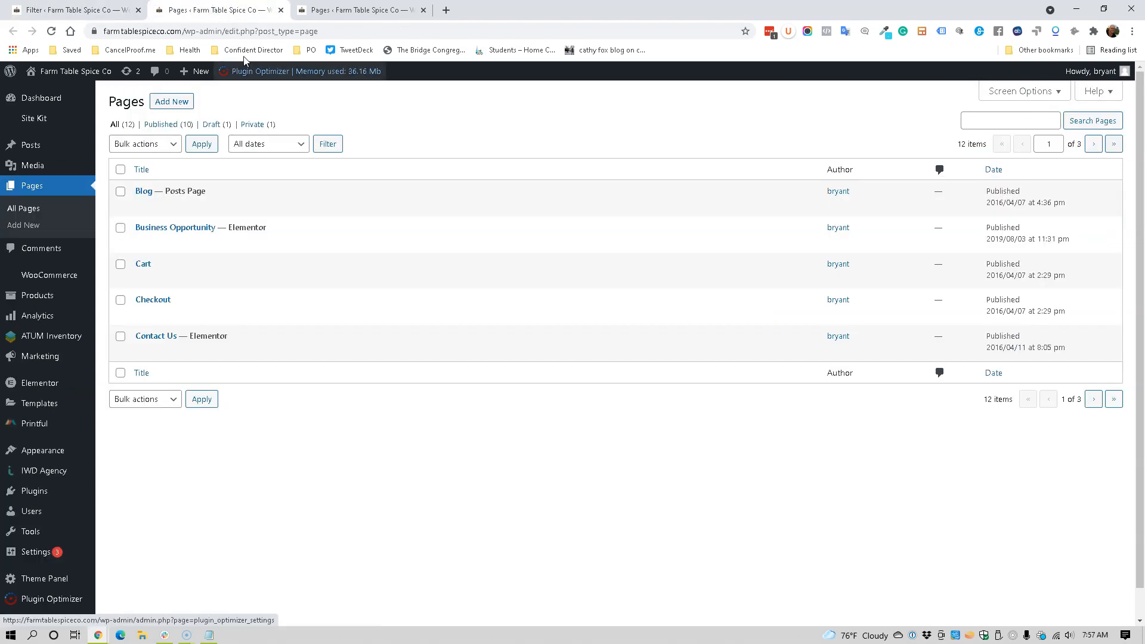
click(52, 34)
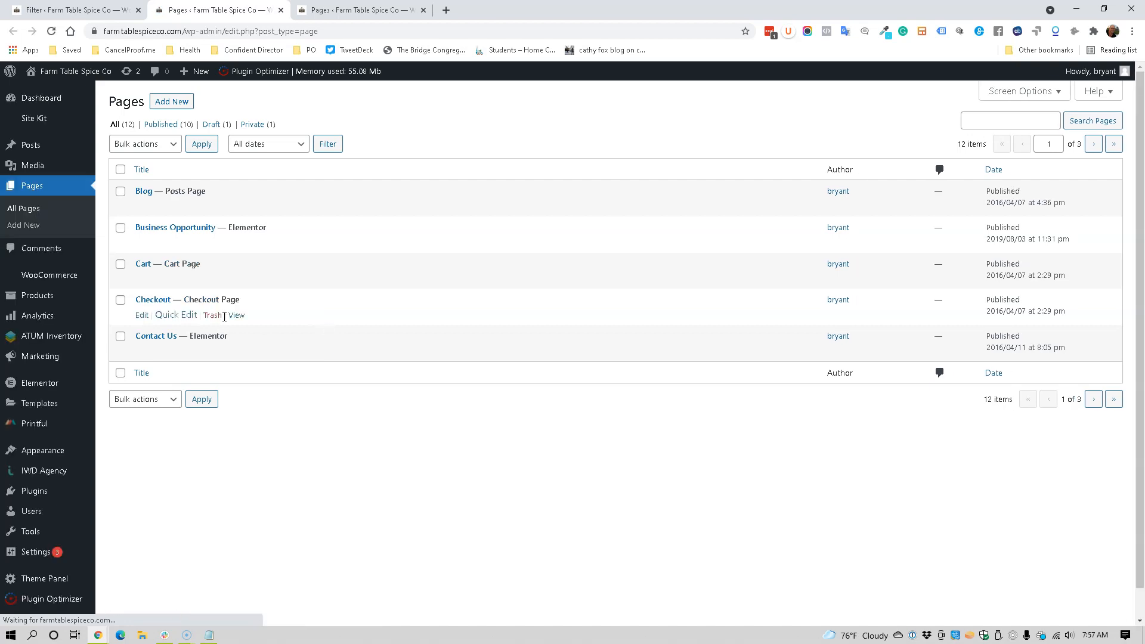
click(348, 11)
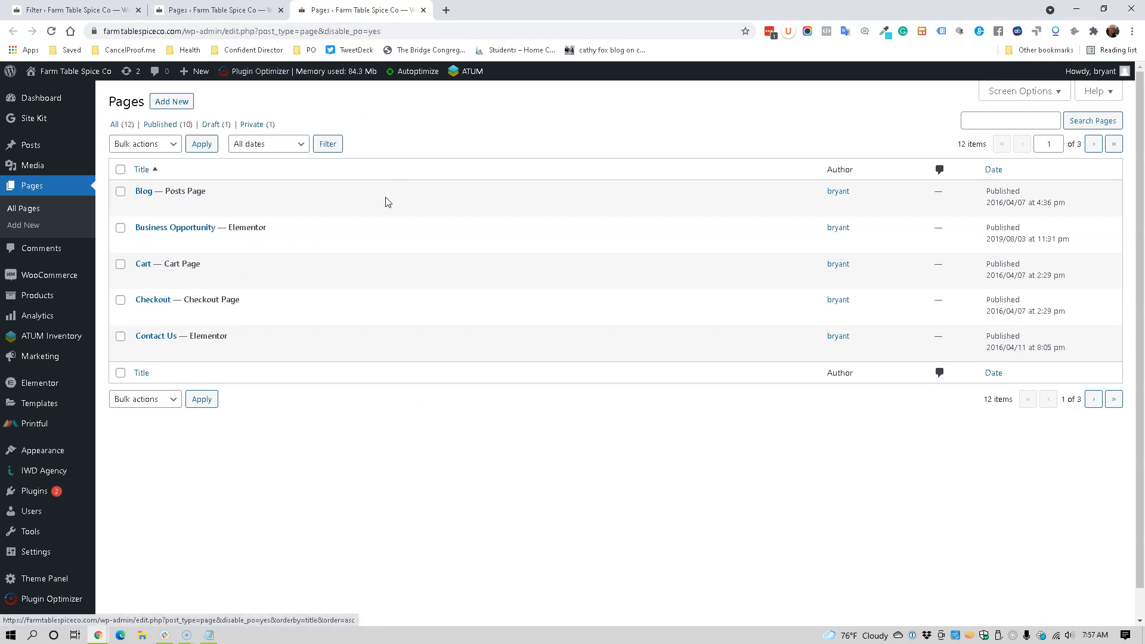
mouse_move(345, 84)
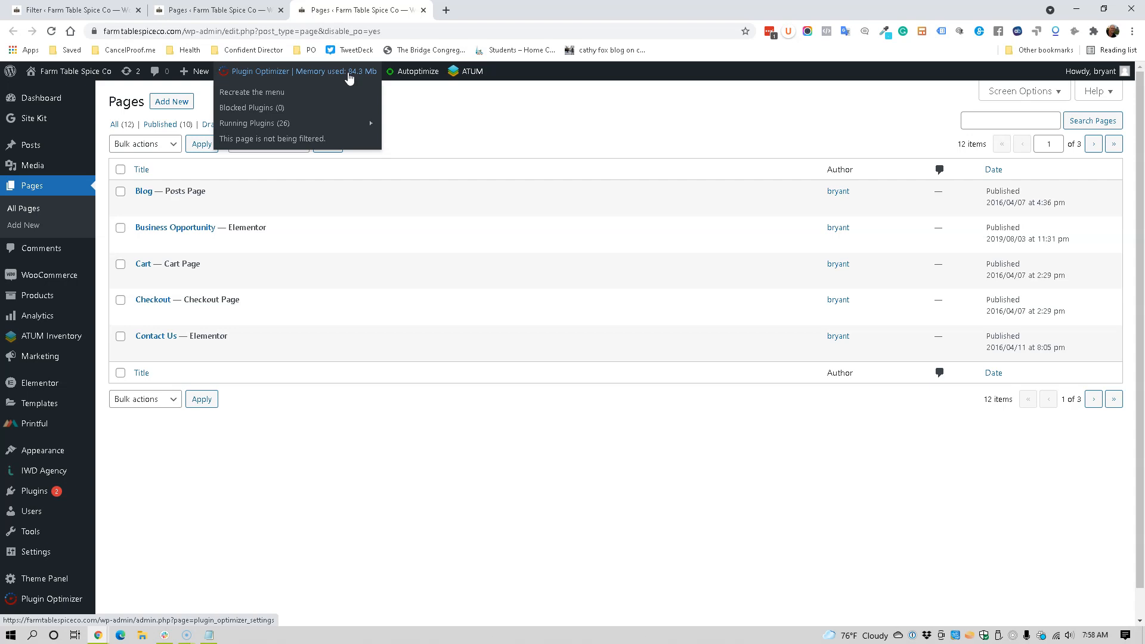
click(176, 11)
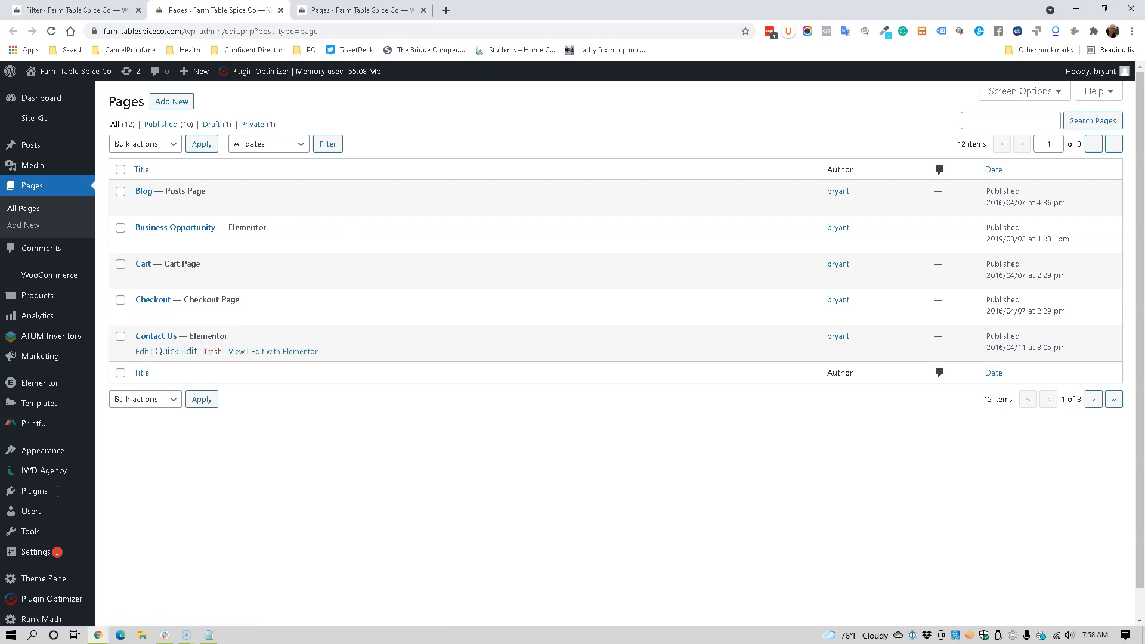
mouse_move(298, 71)
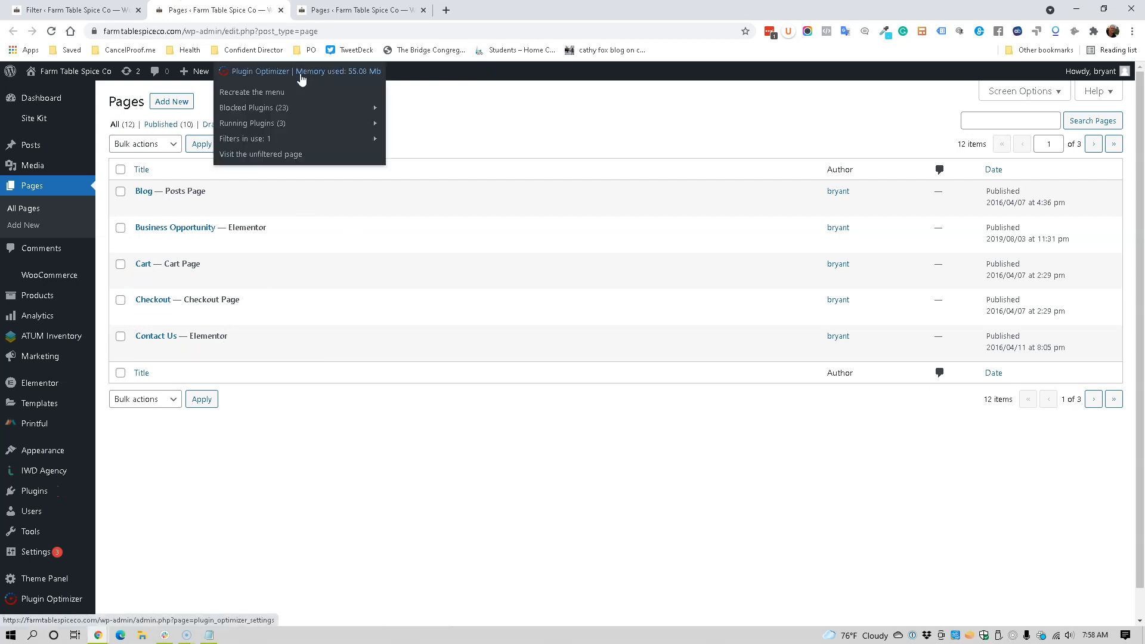
mouse_move(293, 107)
click(360, 12)
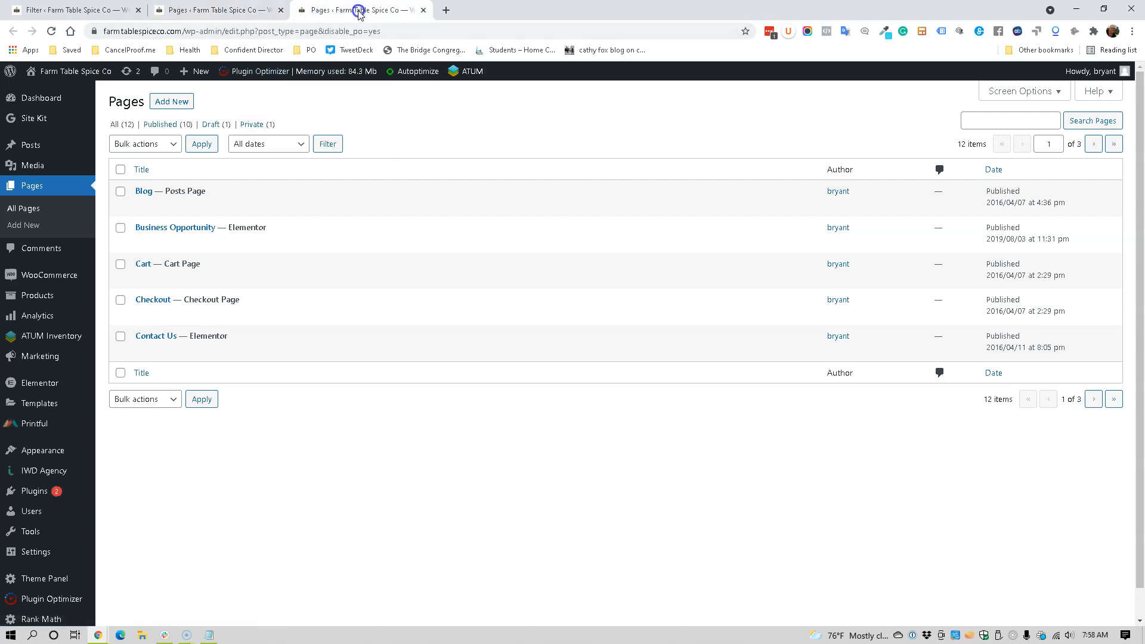
click(227, 12)
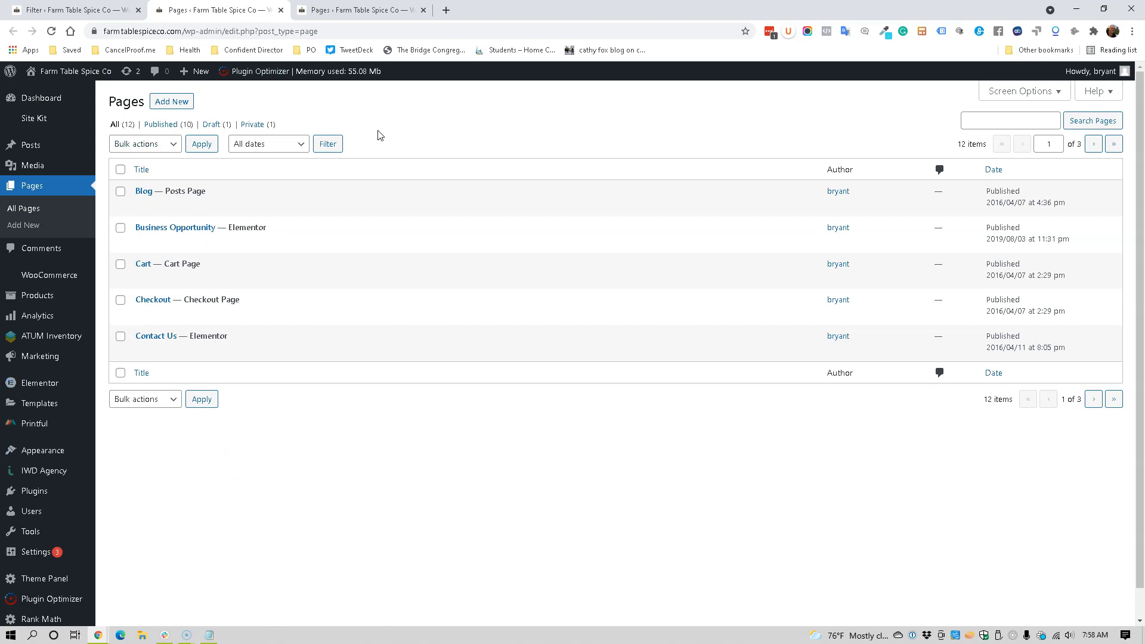
Step: Check the Plugin Optimizer summary on the Published, Draft and Private views of the Pages list
click(169, 129)
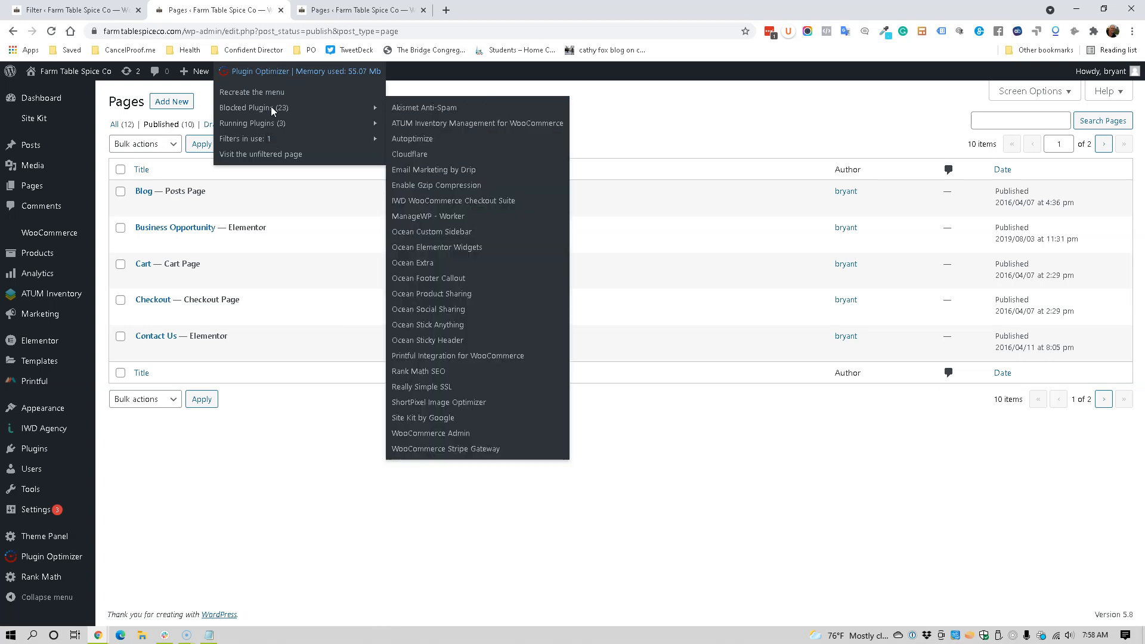
click(213, 125)
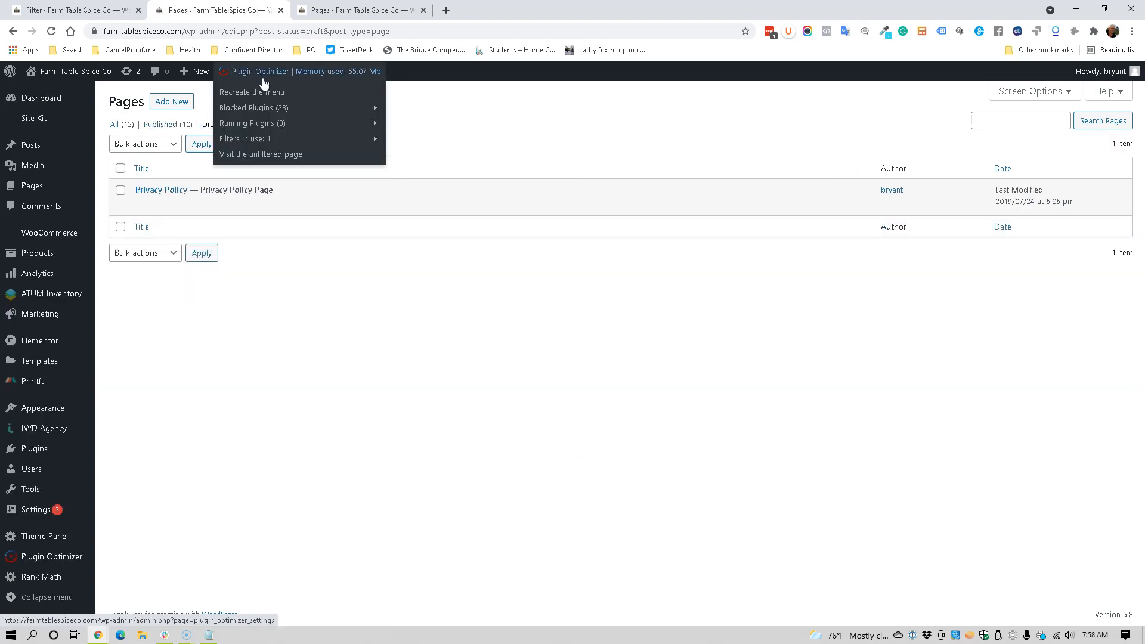
click(251, 125)
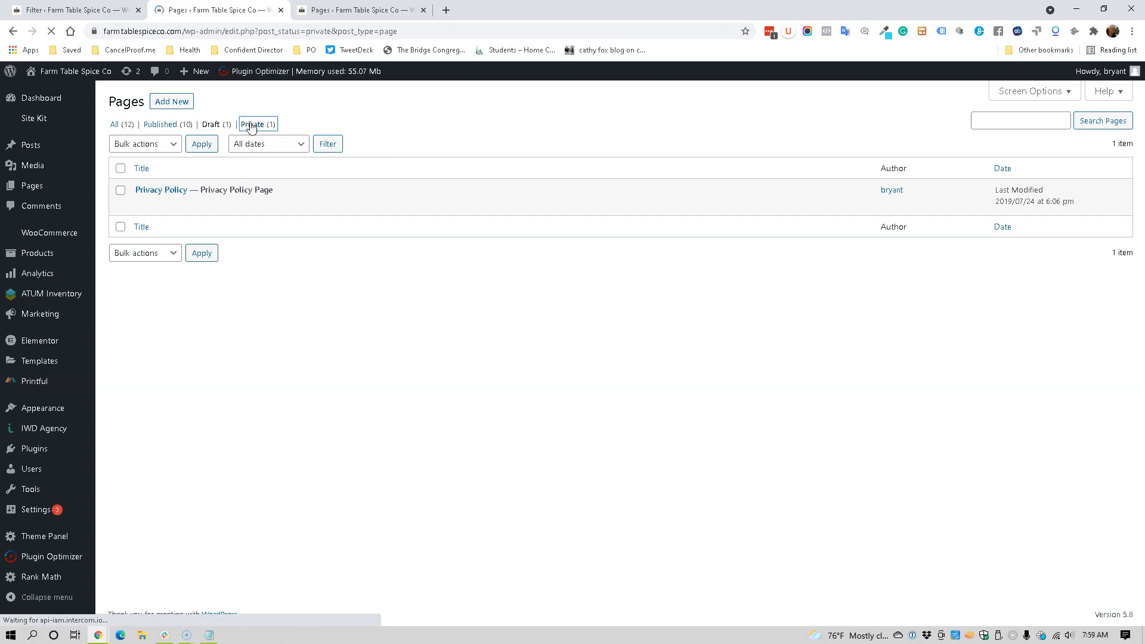
mouse_move(255, 78)
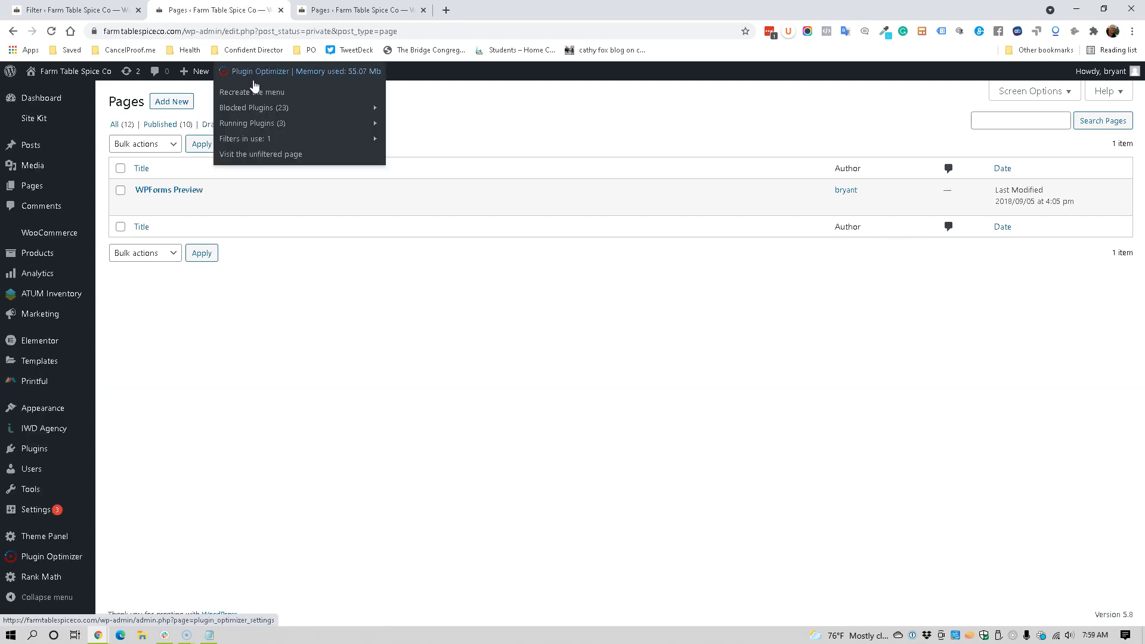
Step: Go to the second page of the full Pages list and check its blocked plugins in Plugin Optimizer
click(112, 127)
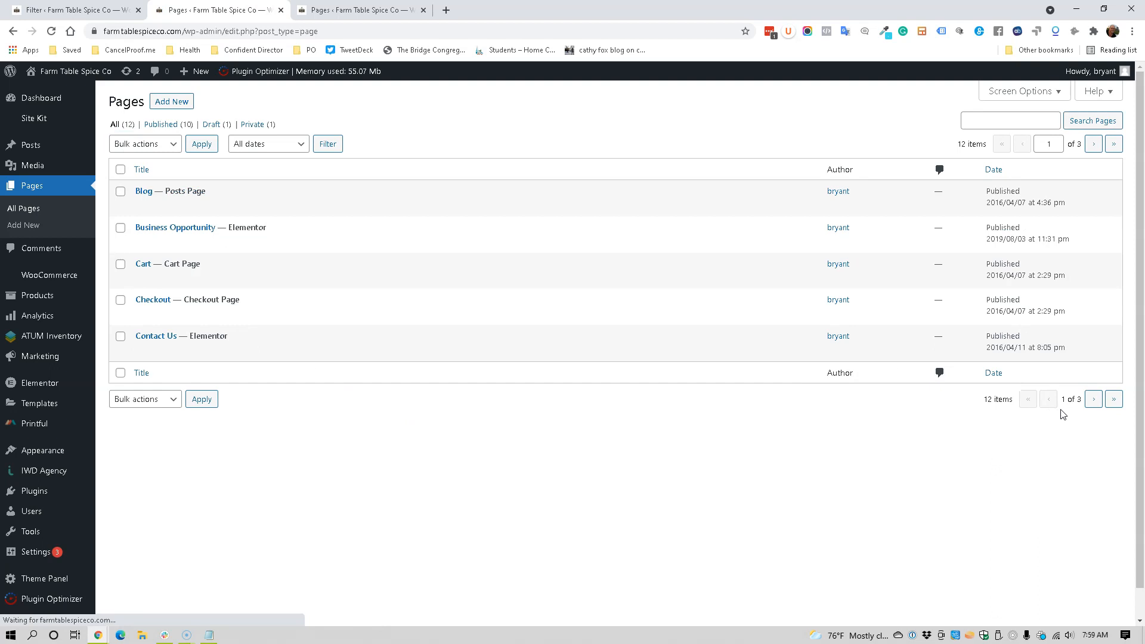
click(1093, 400)
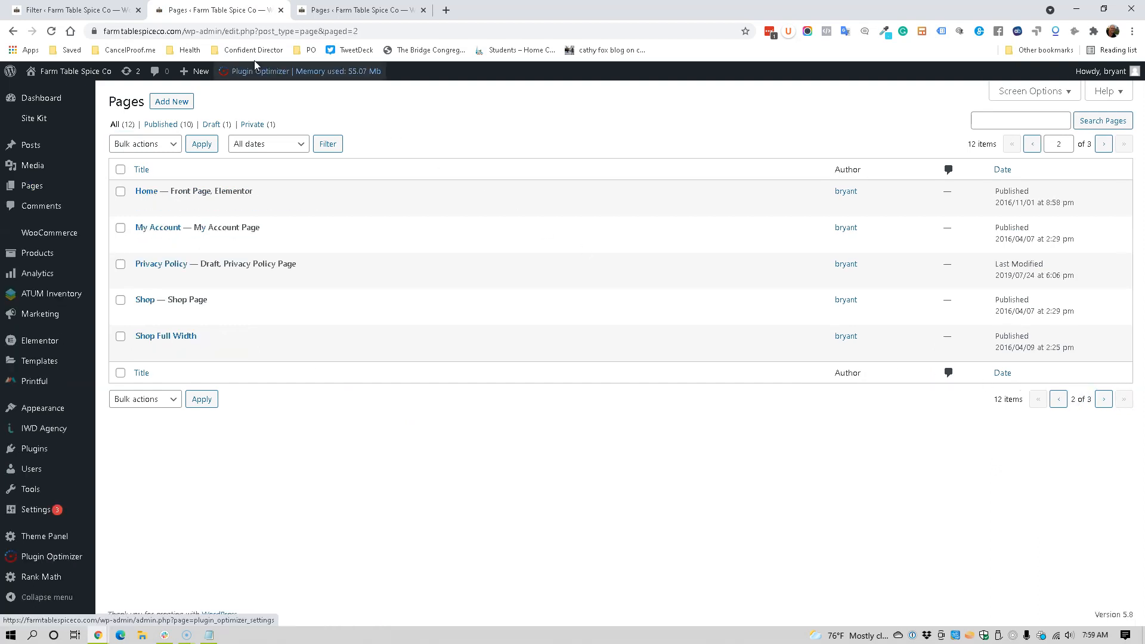
mouse_move(257, 72)
mouse_move(247, 109)
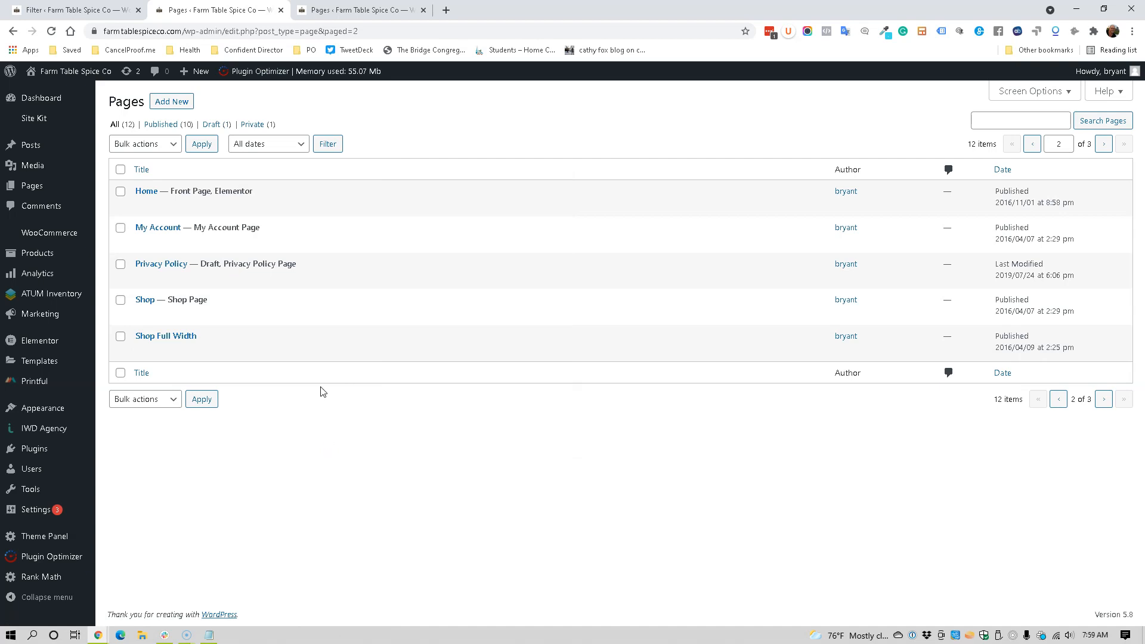
Step: Open the Plugin Optimizer filters list
mouse_move(79, 565)
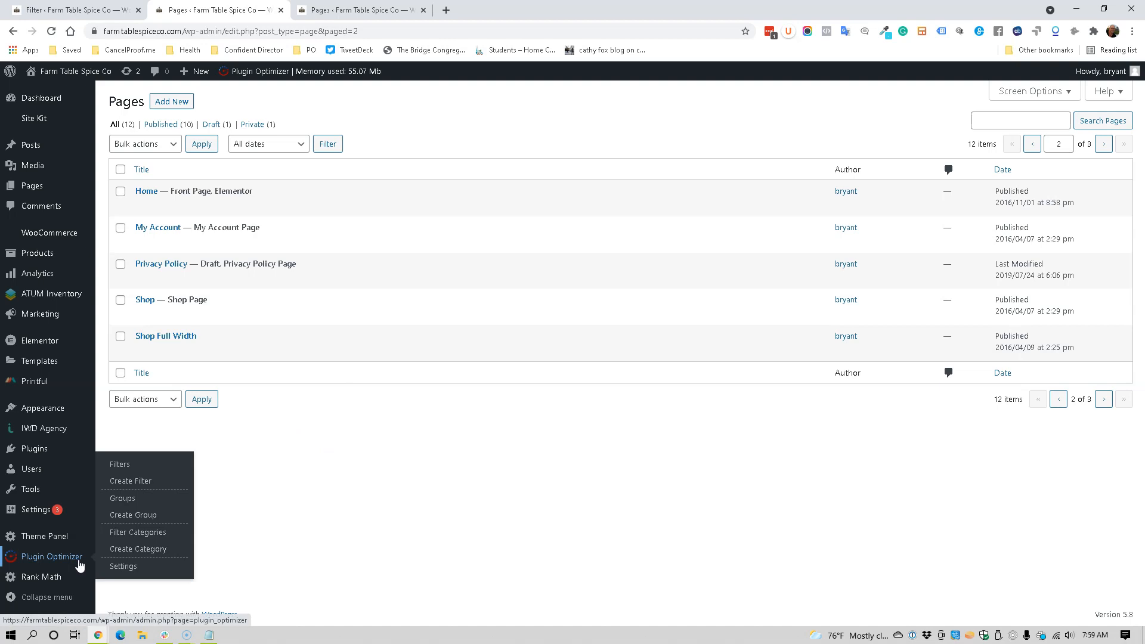
click(130, 468)
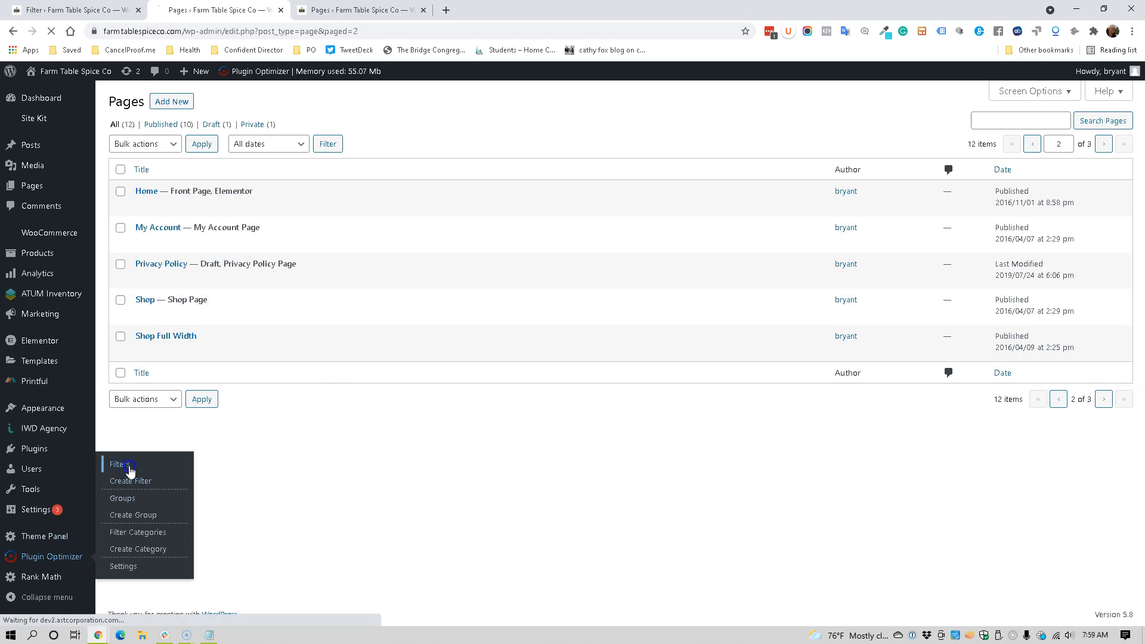